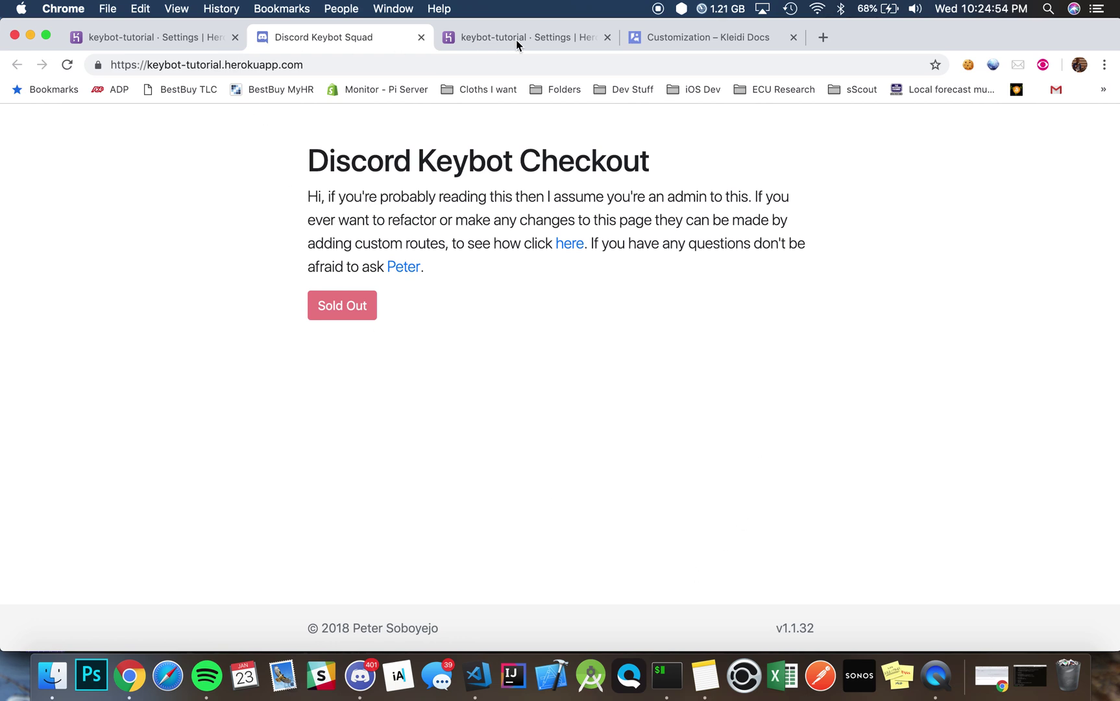
Step: Review the instructions for adding additional routes in the Kleidi customization docs, and return to the Discord Keybot Squad page
{"action": "left_click", "coordinate": [658, 43]}
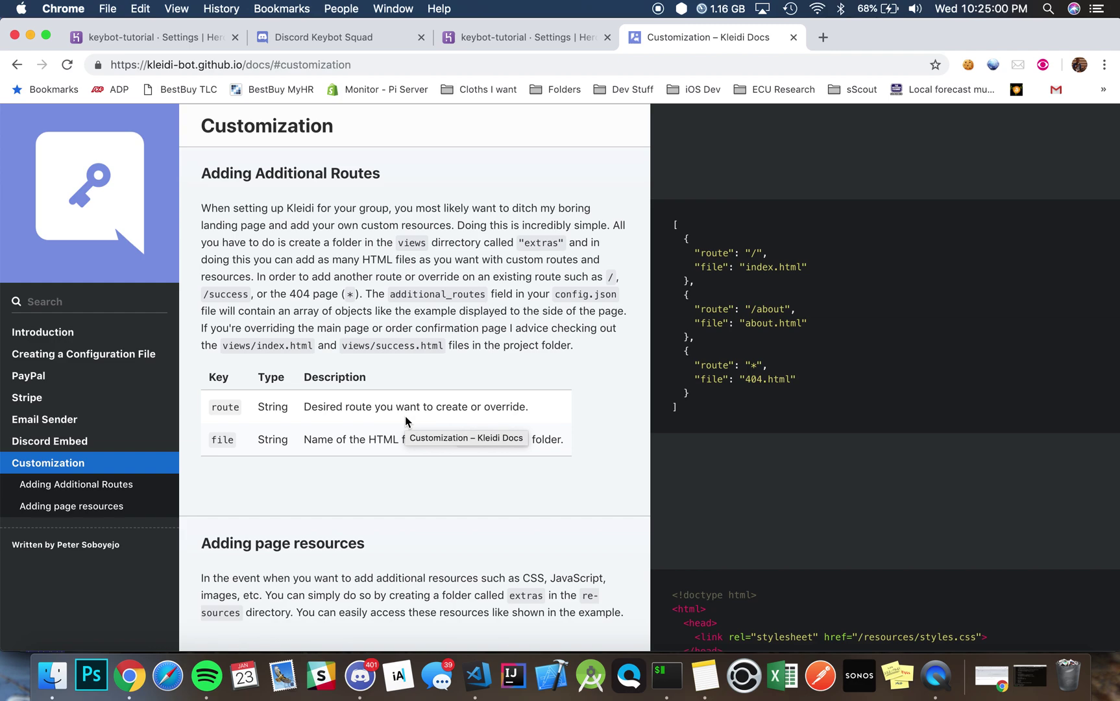
{"action": "left_click", "coordinate": [375, 36]}
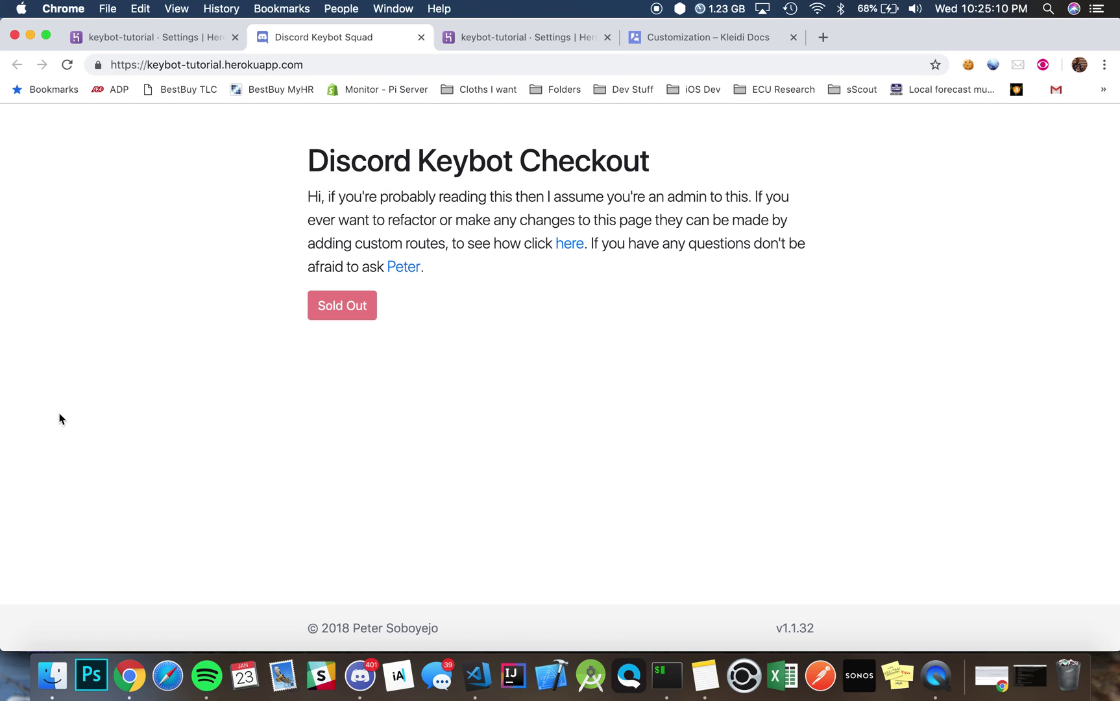
Step: Switch to Finder and open the views folder of the keybot-tutorial project, closing the extra release tab
{"action": "left_click", "coordinate": [49, 669]}
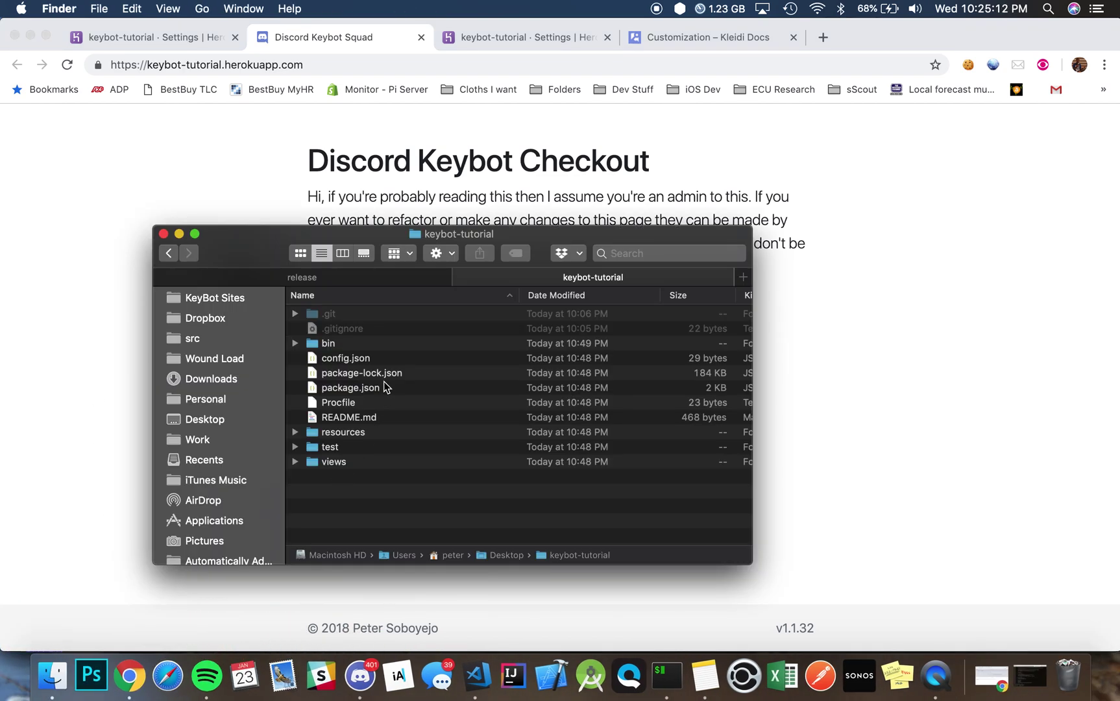
{"action": "left_click", "coordinate": [163, 278]}
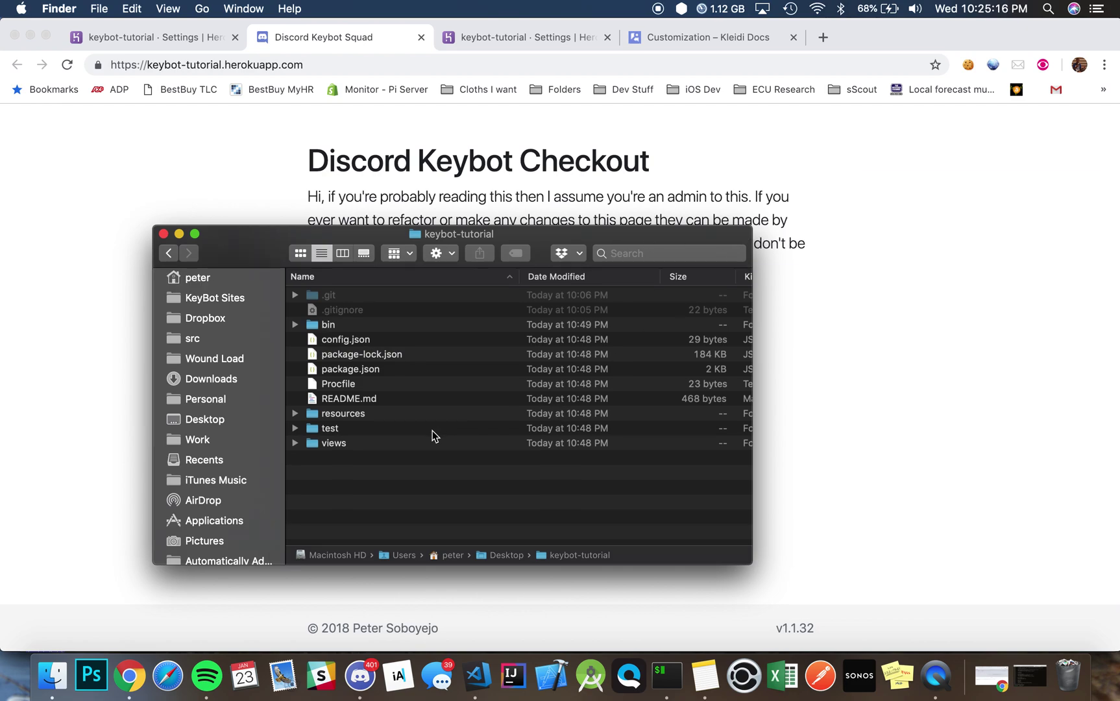
{"action": "double_click", "coordinate": [362, 444]}
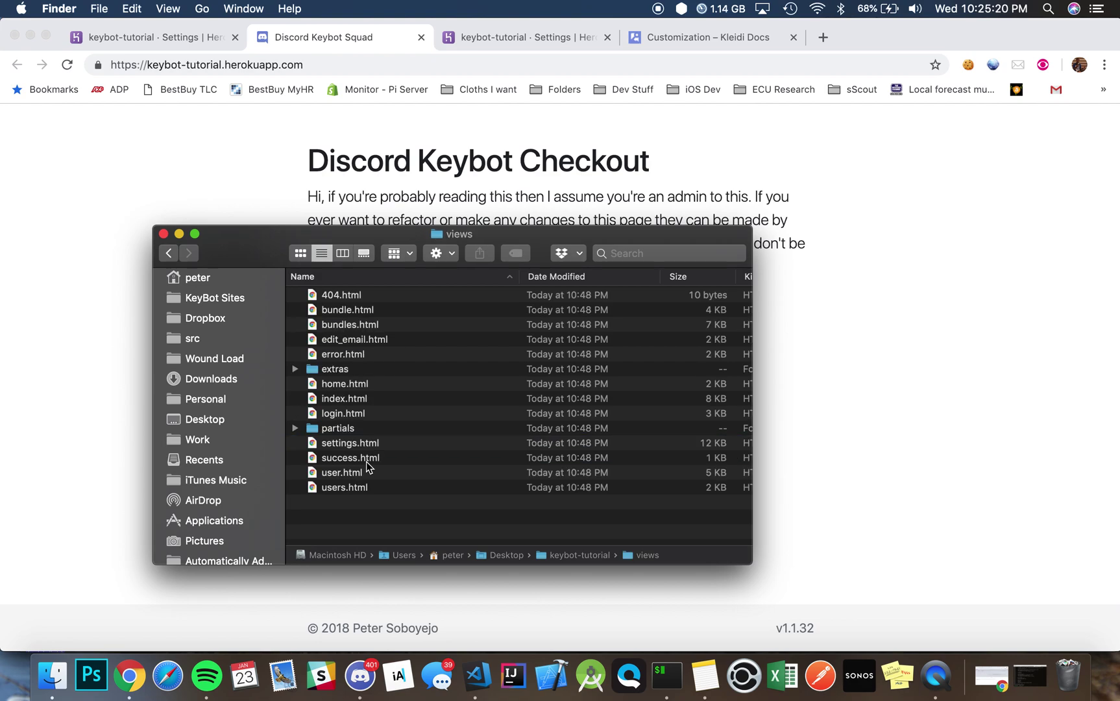
Step: Try to create a new folder named "extras" inside the views folder
{"action": "right_click", "coordinate": [373, 506]}
{"action": "left_click", "coordinate": [419, 510]}
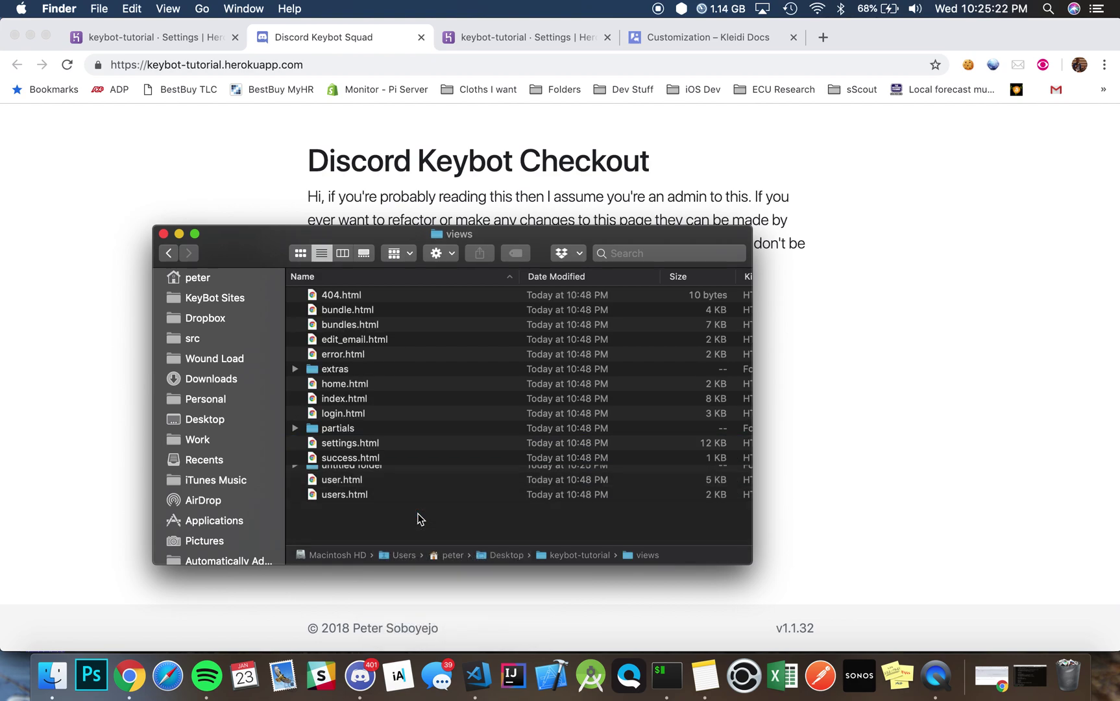
{"action": "type", "text": "extras"}
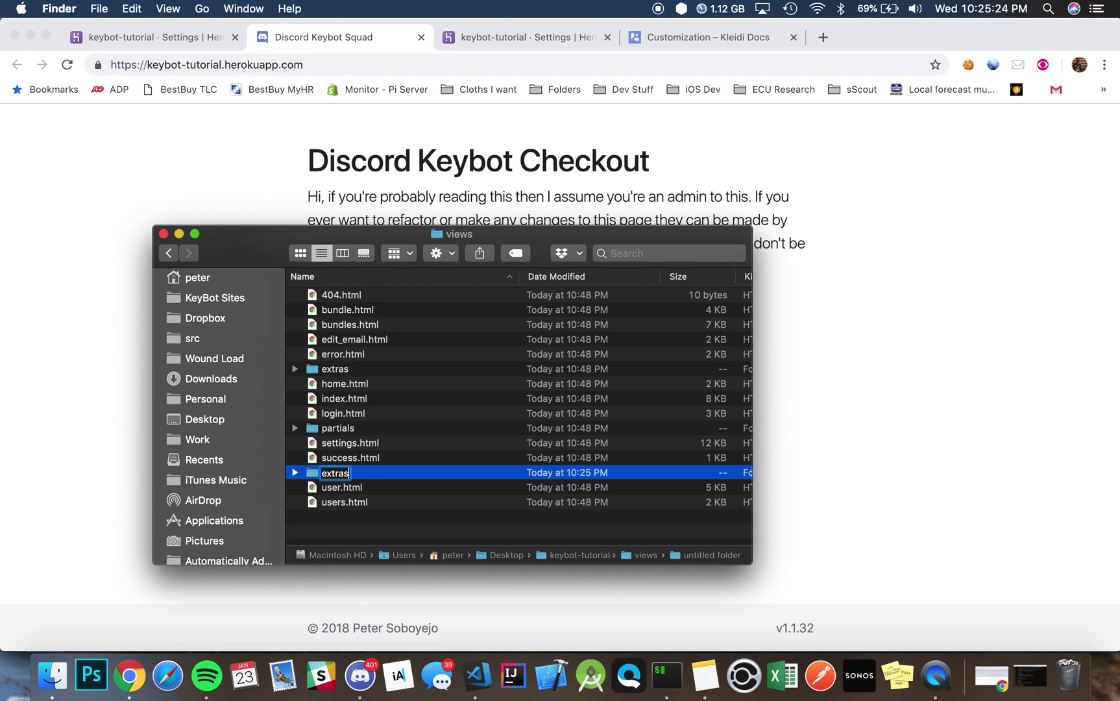
{"action": "key", "text": "Return"}
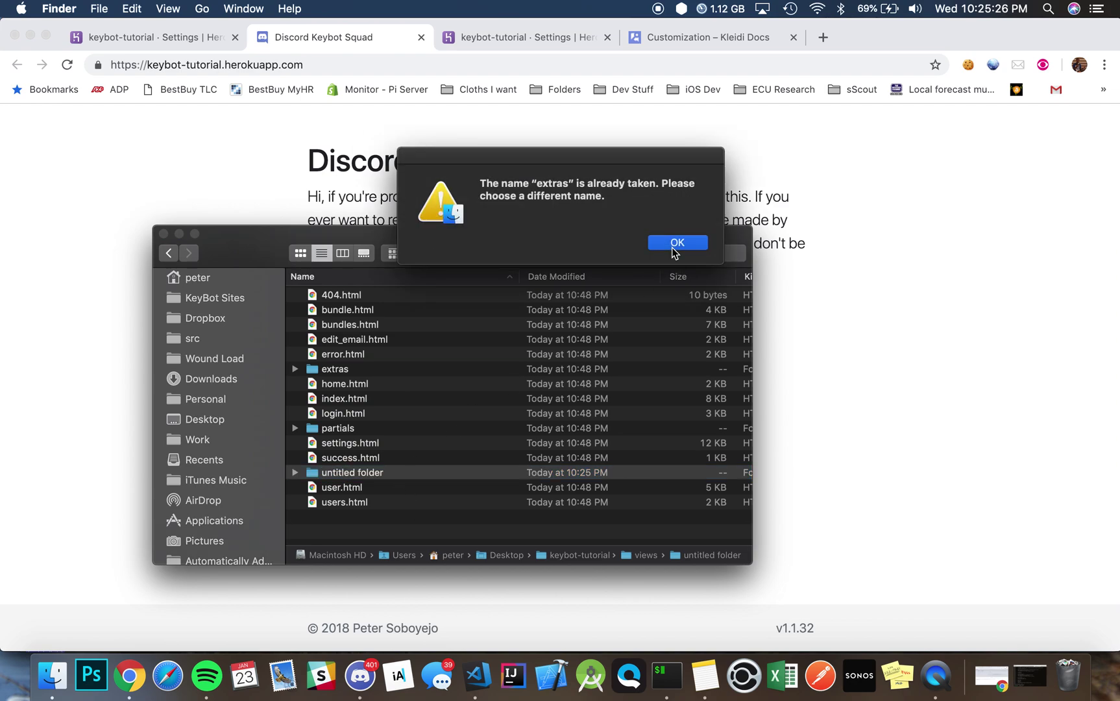
{"action": "left_click", "coordinate": [672, 248]}
Step: Look inside the existing extras folder at its index.html file, and go back to the views folder
{"action": "double_click", "coordinate": [342, 371]}
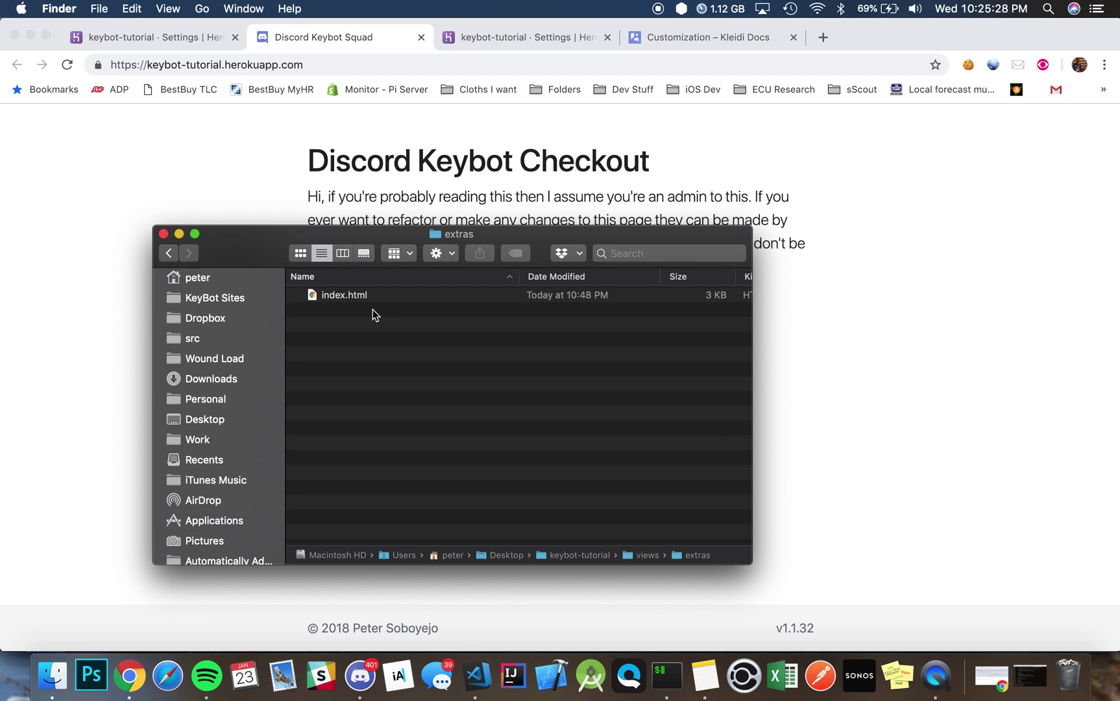
{"action": "key", "text": "Down"}
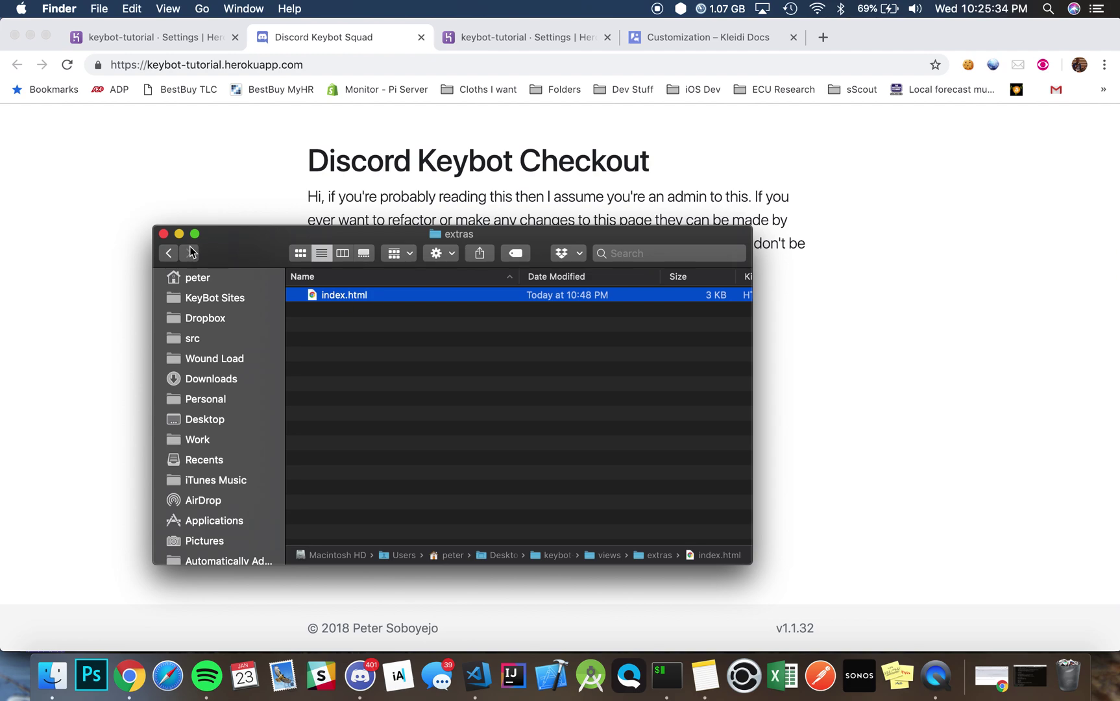
{"action": "key", "text": "super+Up"}
Step: Switch to iTerm, open the keybot-tutorial directory in Visual Studio Code with "code .", and move the editor window into place
{"action": "key", "text": "super+Tab"}
{"action": "key", "text": "super+Tab"}
{"action": "key", "text": "super+Tab"}
{"action": "key", "text": "super+Tab"}
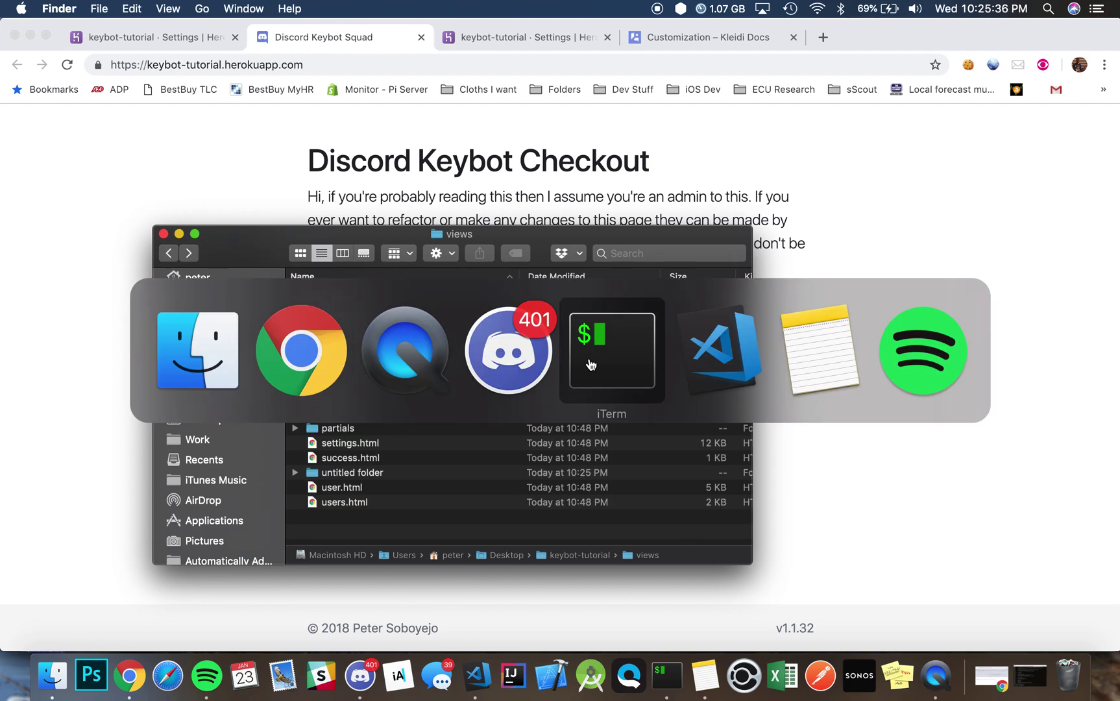
{"action": "type", "text": "code "}
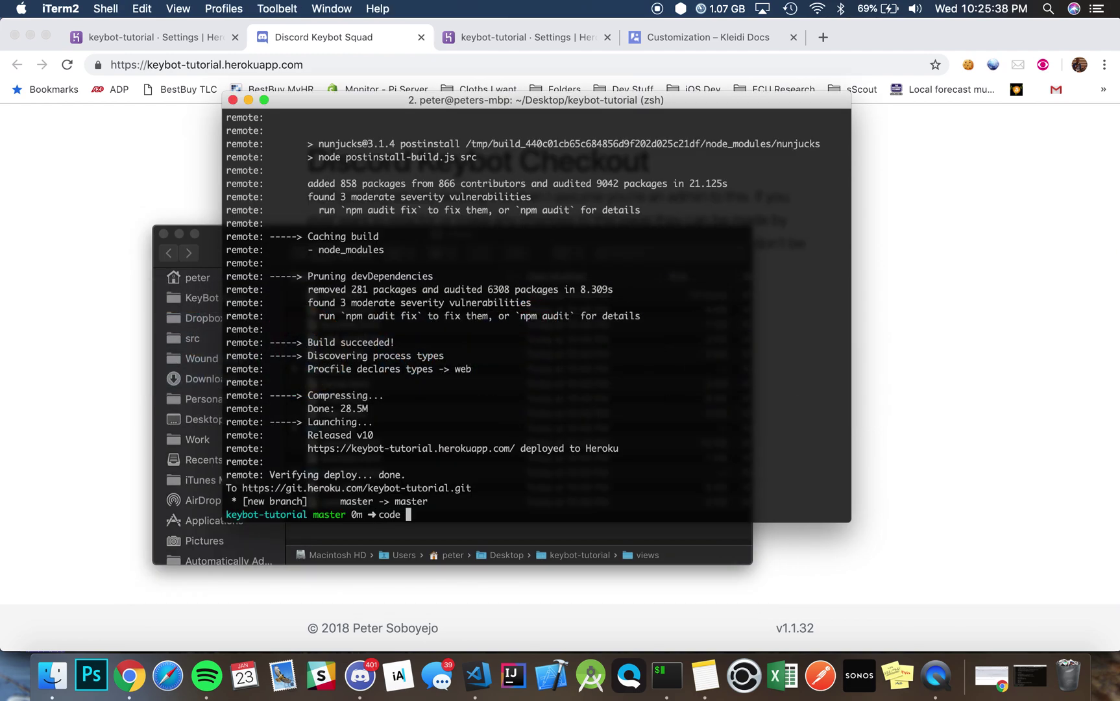
{"action": "type", "text": "."}
{"action": "key", "text": "Return"}
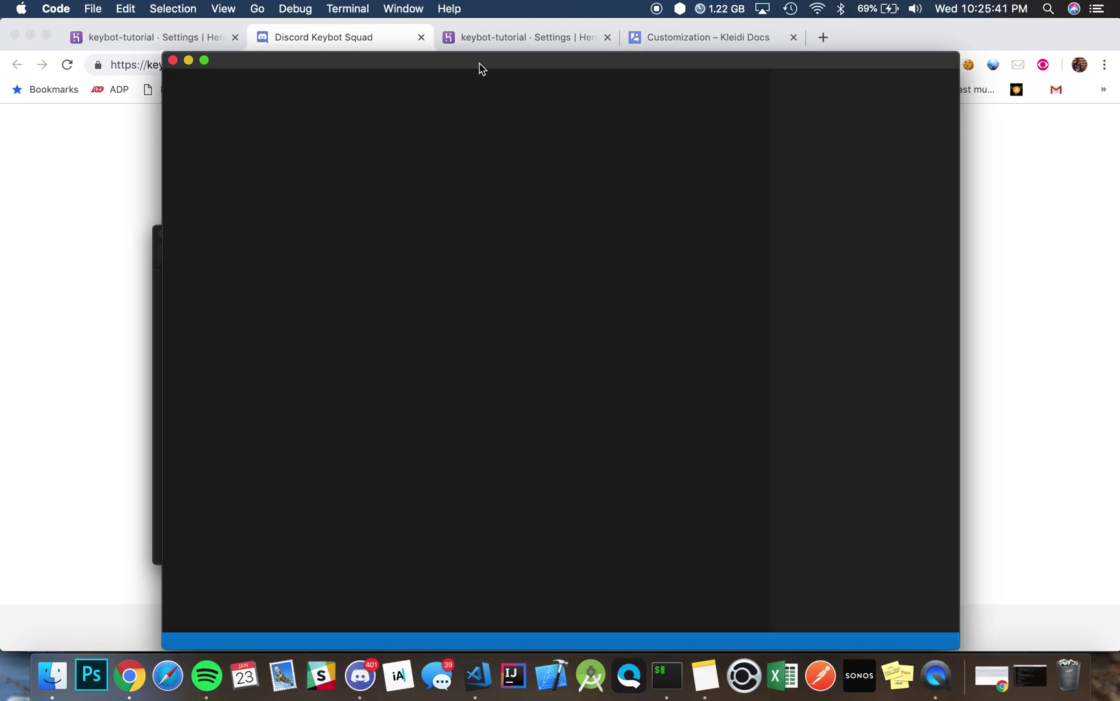
{"action": "left_click_drag", "start_coordinate": [479, 63], "coordinate": [563, 32]}
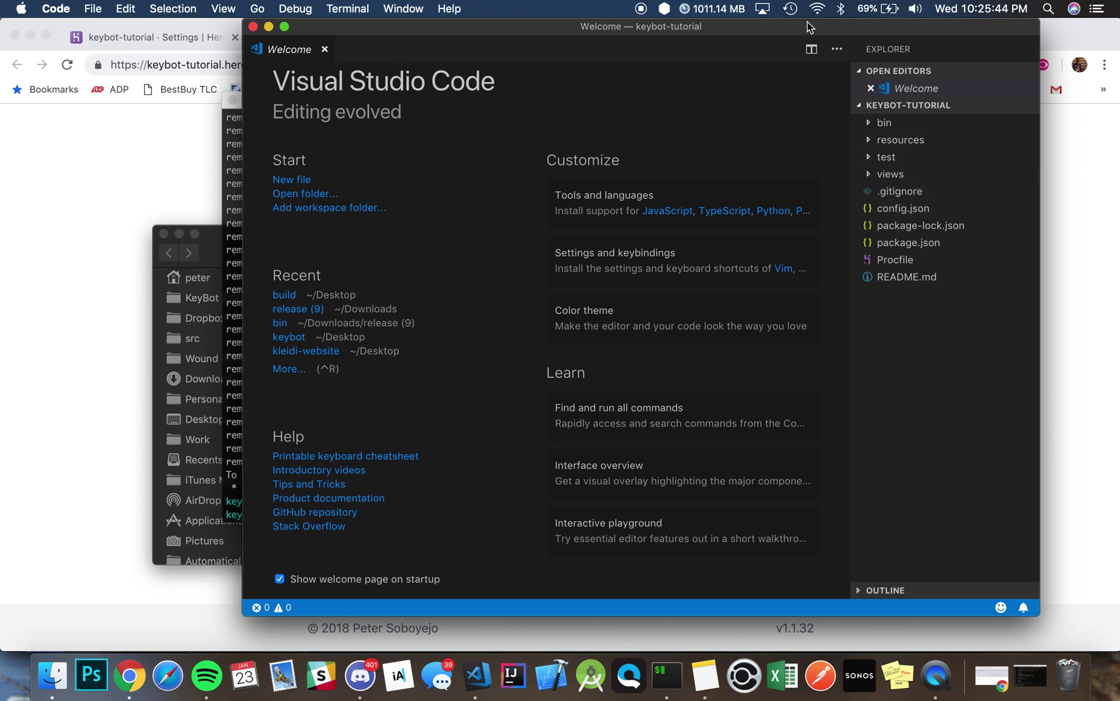
{"action": "left_click_drag", "start_coordinate": [806, 27], "coordinate": [864, 27]}
Step: Open index.html from the views folder and copy its entire code
{"action": "left_click", "coordinate": [936, 175]}
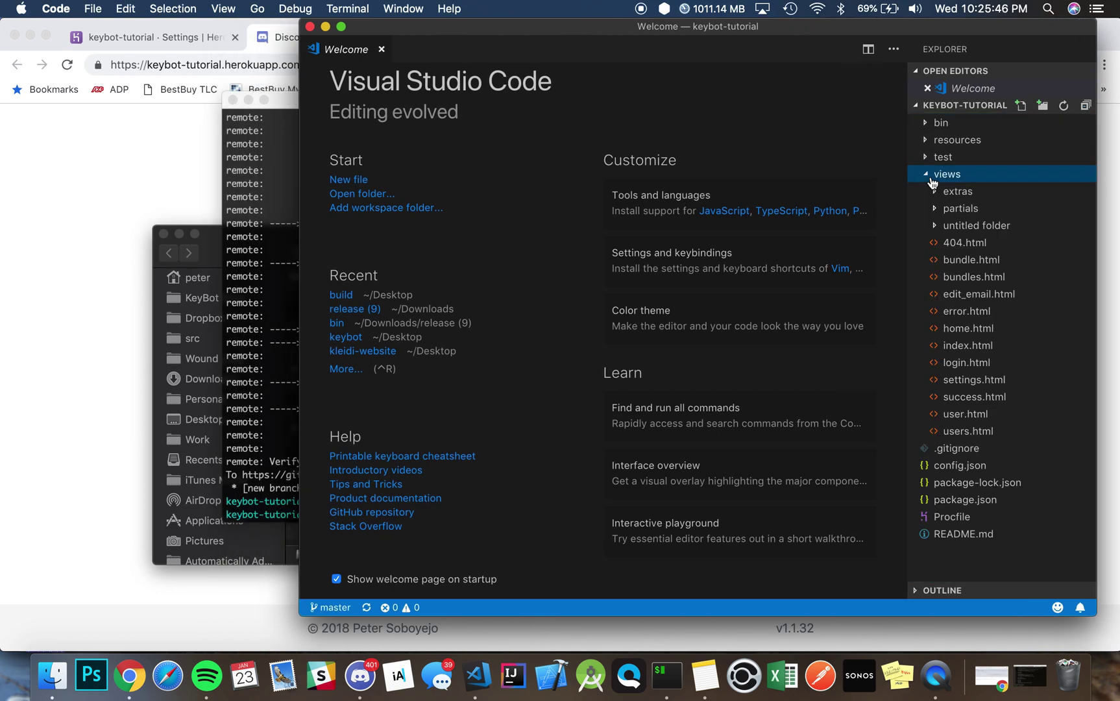
{"action": "left_click", "coordinate": [980, 347]}
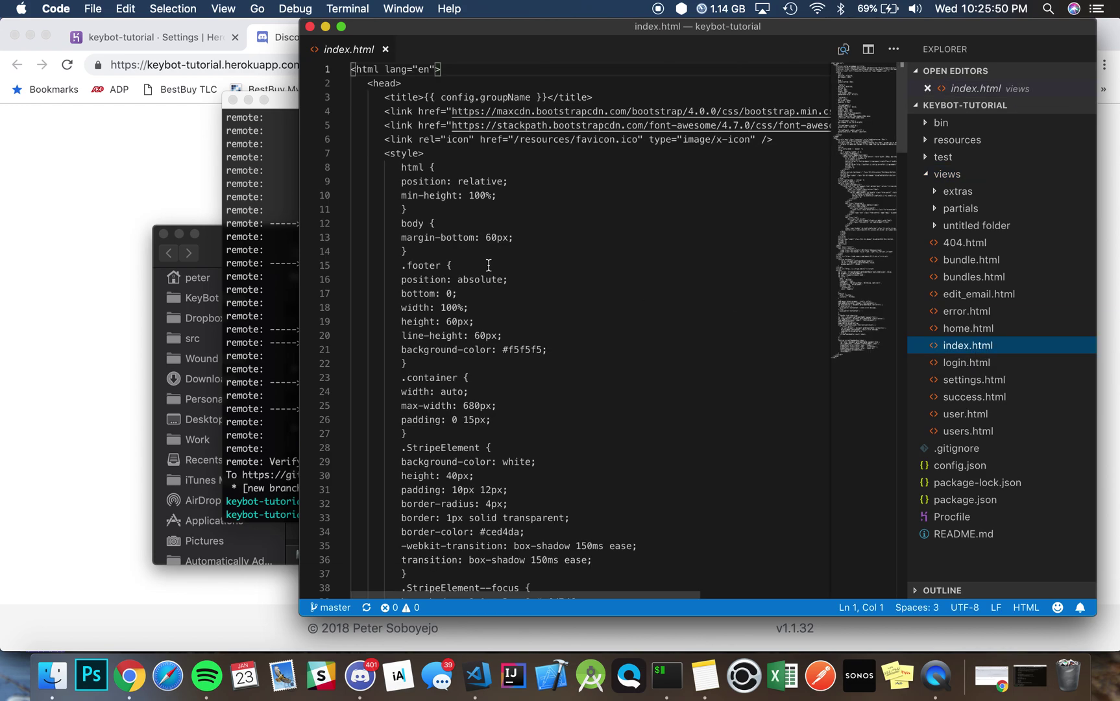
{"action": "key", "text": "super+a"}
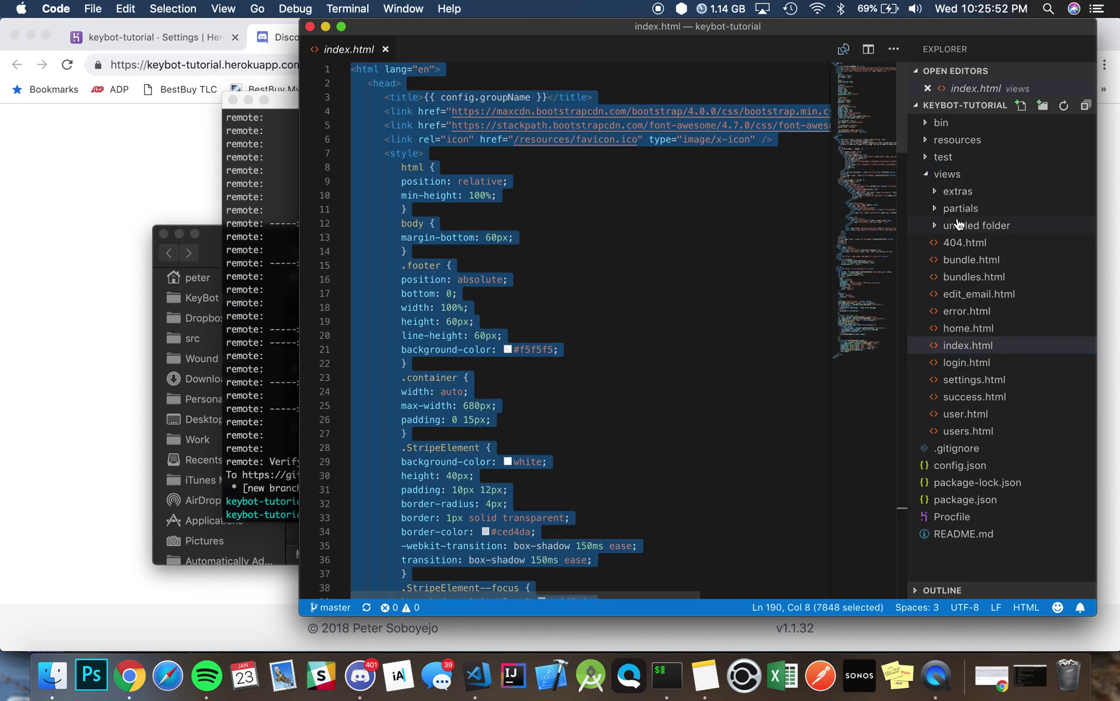
Step: Replace all content of views/extras/index.html with the copied landing page code, enlarge the editor window and save the file
{"action": "left_click", "coordinate": [941, 191]}
{"action": "left_click", "coordinate": [962, 212]}
{"action": "left_click", "coordinate": [529, 192]}
{"action": "key", "text": "super+a"}
{"action": "key", "text": "BackSpace"}
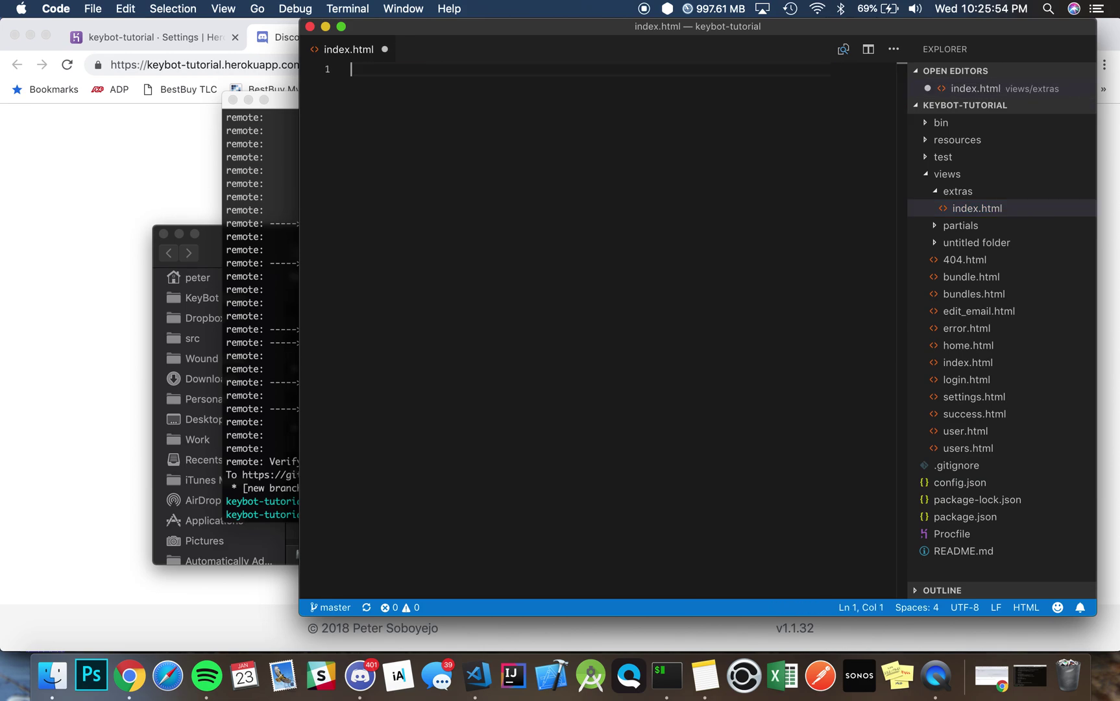
{"action": "key", "text": "super+v"}
{"action": "scroll", "coordinate": [530, 193], "scroll_direction": "up", "scroll_amount": 5}
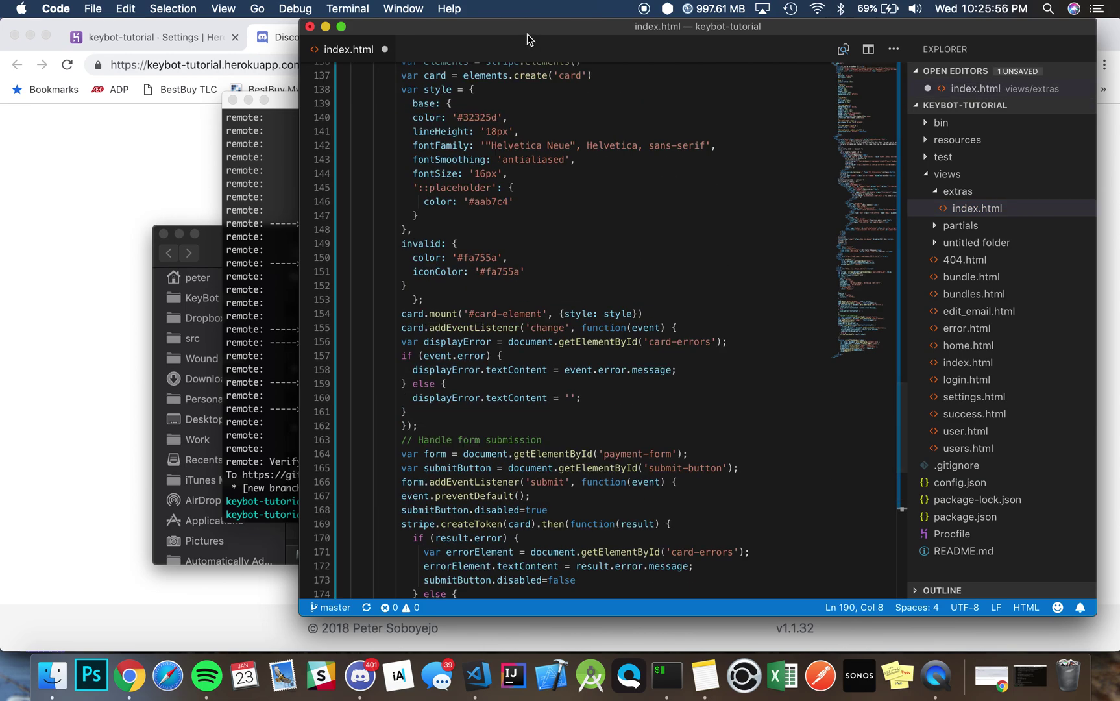
{"action": "double_click", "coordinate": [527, 32]}
{"action": "left_click", "coordinate": [457, 270]}
{"action": "key", "text": "super+s"}
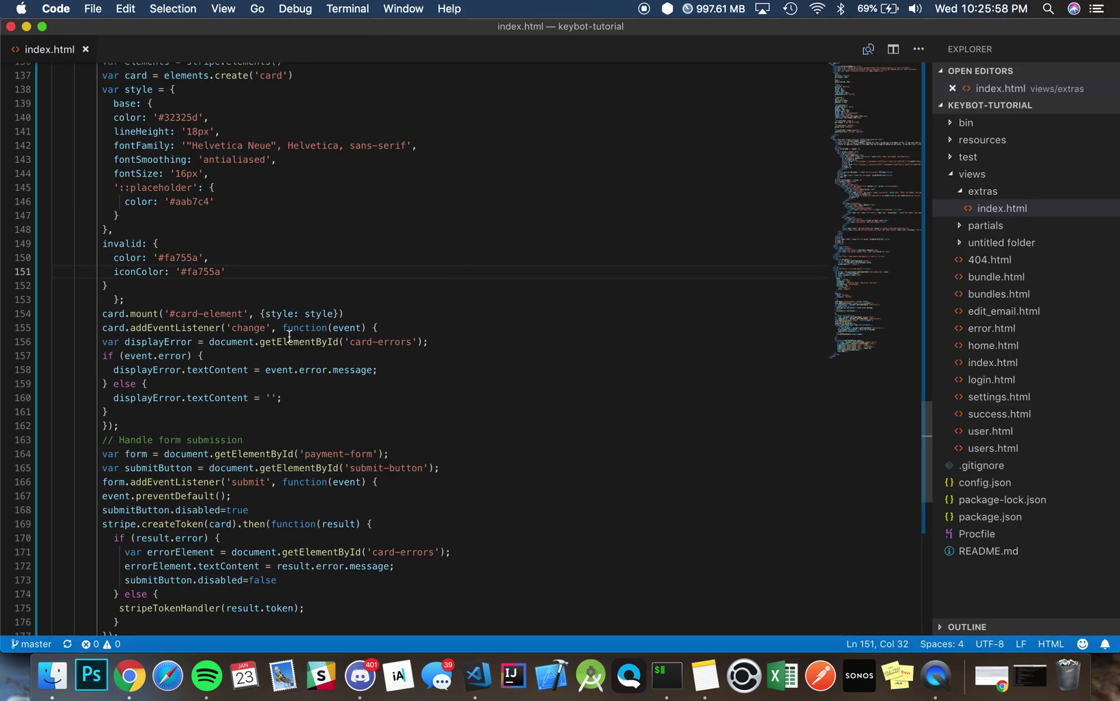
Step: Delete the whole lead paragraph and its leftover blank line below the h1 heading in views/extras/index.html
{"action": "scroll", "coordinate": [288, 335], "scroll_direction": "down", "scroll_amount": 10}
{"action": "scroll", "coordinate": [290, 335], "scroll_direction": "up", "scroll_amount": 5}
{"action": "scroll", "coordinate": [290, 336], "scroll_direction": "up", "scroll_amount": 15}
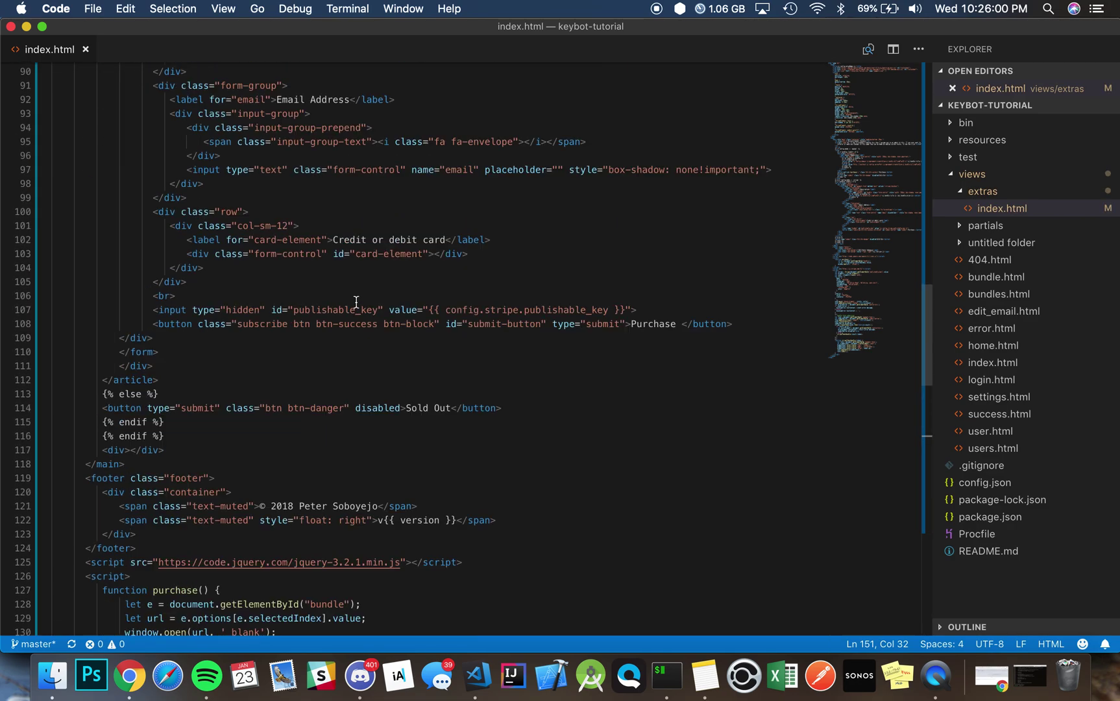
{"action": "scroll", "coordinate": [363, 351], "scroll_direction": "up", "scroll_amount": 10}
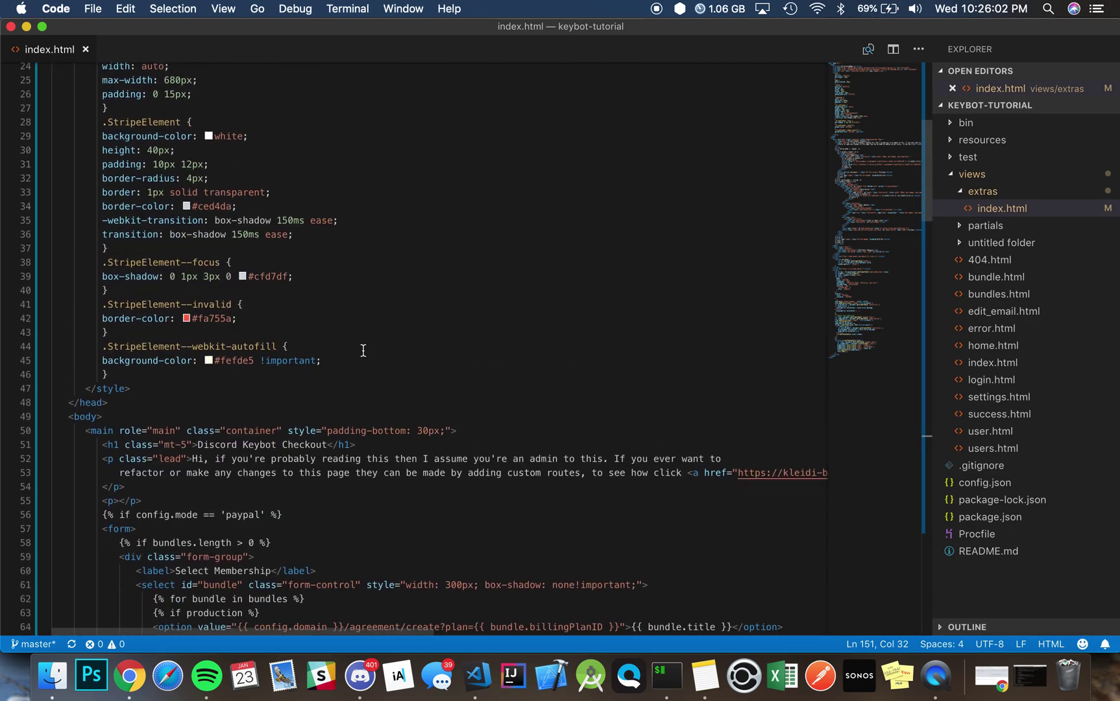
{"action": "scroll", "coordinate": [218, 467], "scroll_direction": "down", "scroll_amount": 4}
{"action": "left_click_drag", "start_coordinate": [326, 442], "coordinate": [296, 442]}
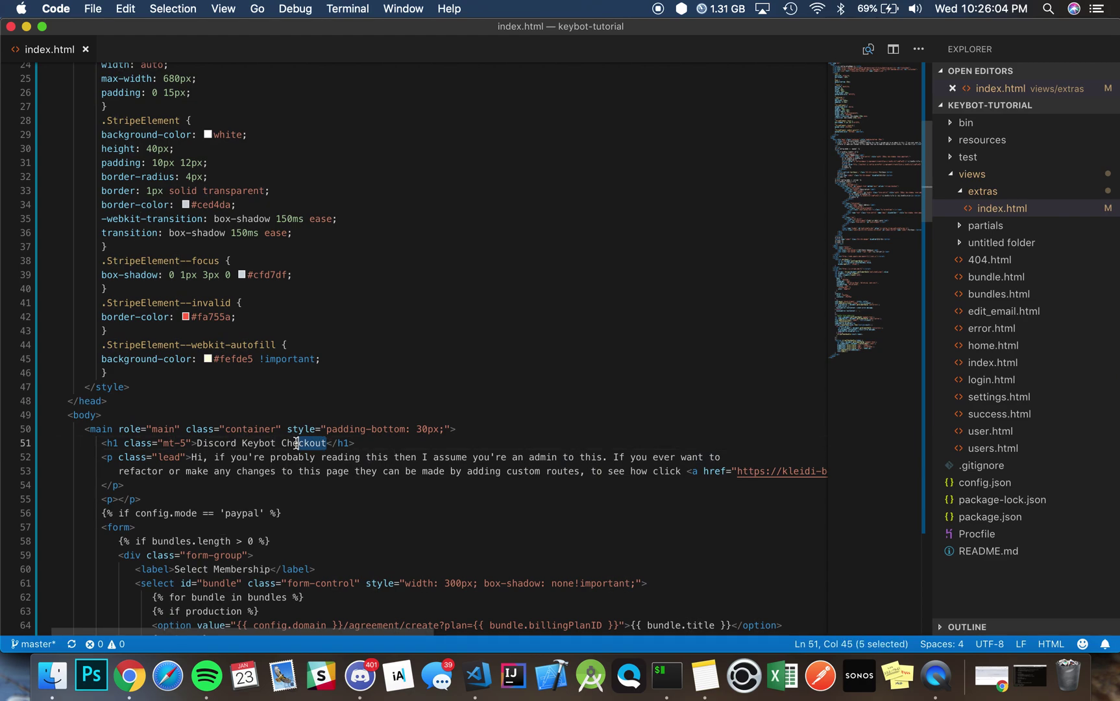
{"action": "scroll", "coordinate": [315, 375], "scroll_direction": "down", "scroll_amount": 1}
{"action": "key", "text": "Down"}
{"action": "key", "text": "Down"}
{"action": "key", "text": "Down"}
{"action": "key", "text": "Down"}
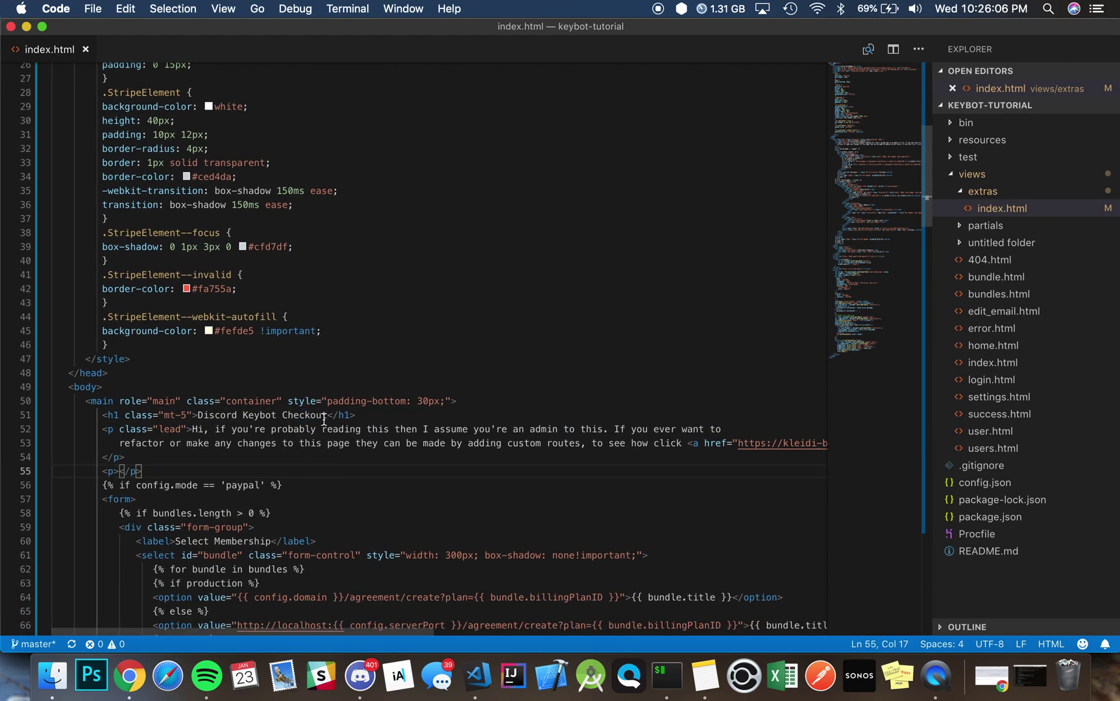
{"action": "left_click", "coordinate": [154, 451]}
{"action": "left_click_drag", "start_coordinate": [153, 451], "coordinate": [52, 429]}
{"action": "left_click", "coordinate": [43, 429]}
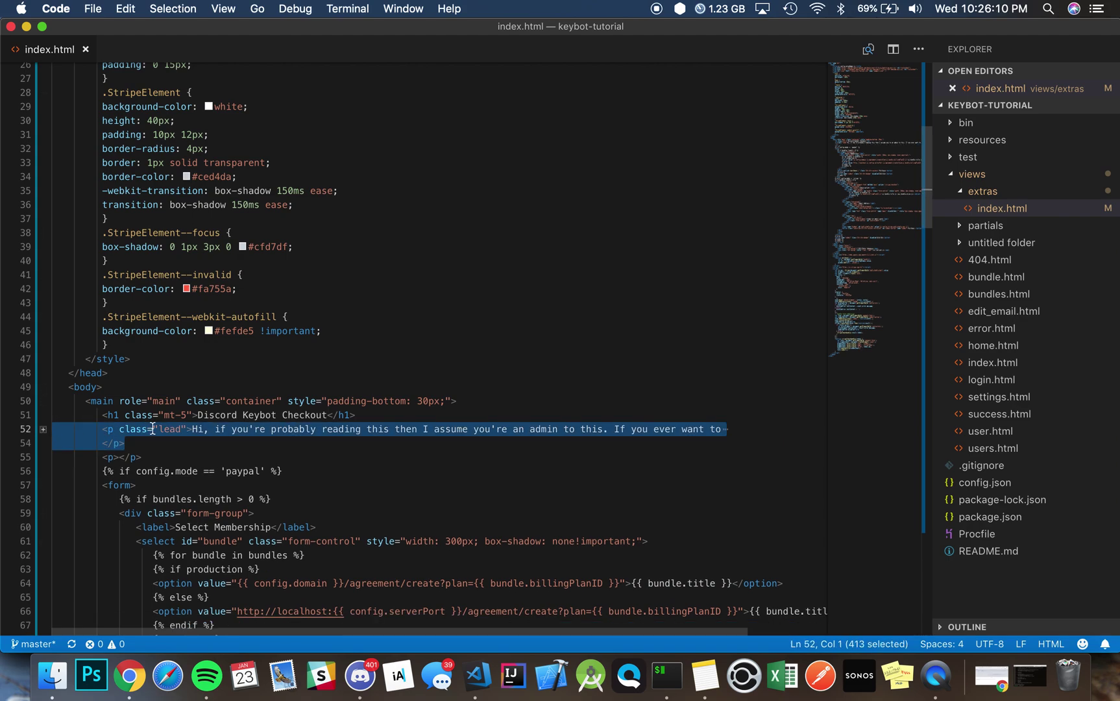
{"action": "left_click", "coordinate": [399, 443]}
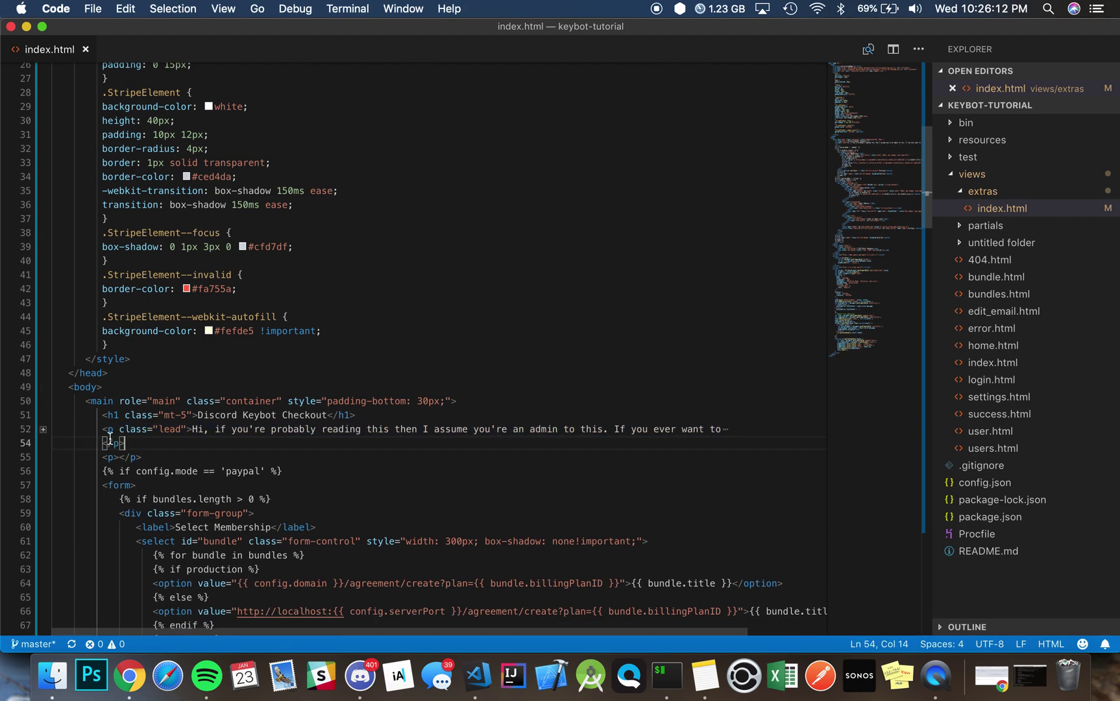
{"action": "left_click", "coordinate": [92, 429], "text": "shift"}
{"action": "key", "text": "BackSpace"}
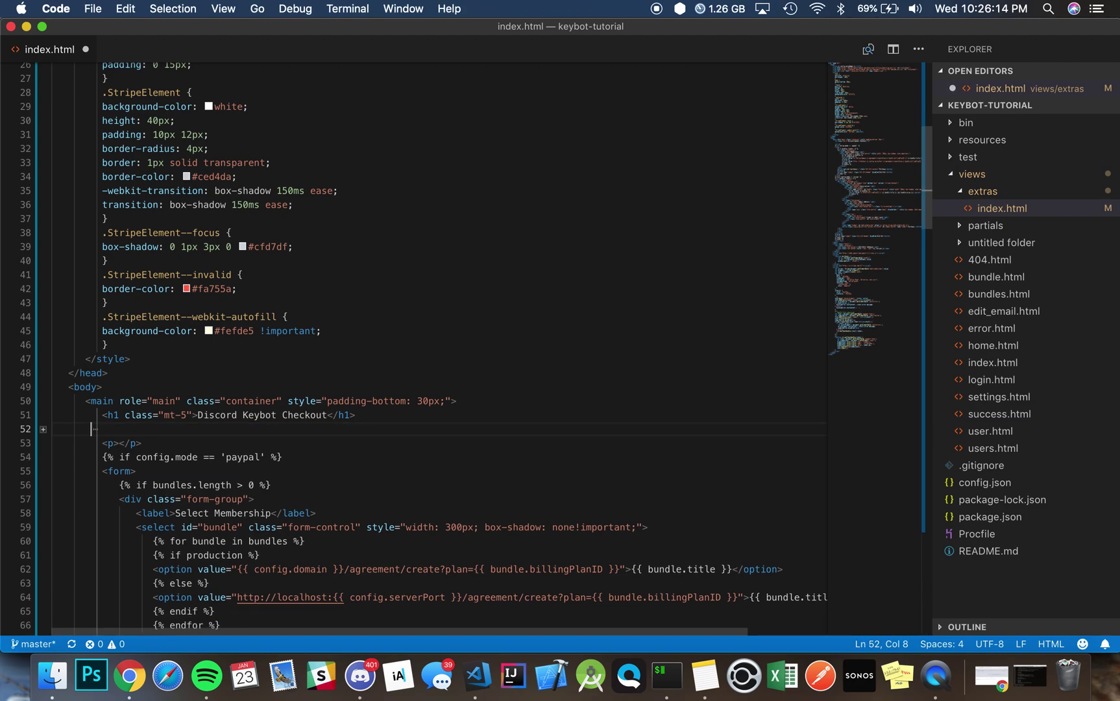
{"action": "key", "text": "shift+Home"}
{"action": "key", "text": "BackSpace"}
{"action": "key", "text": "BackSpace"}
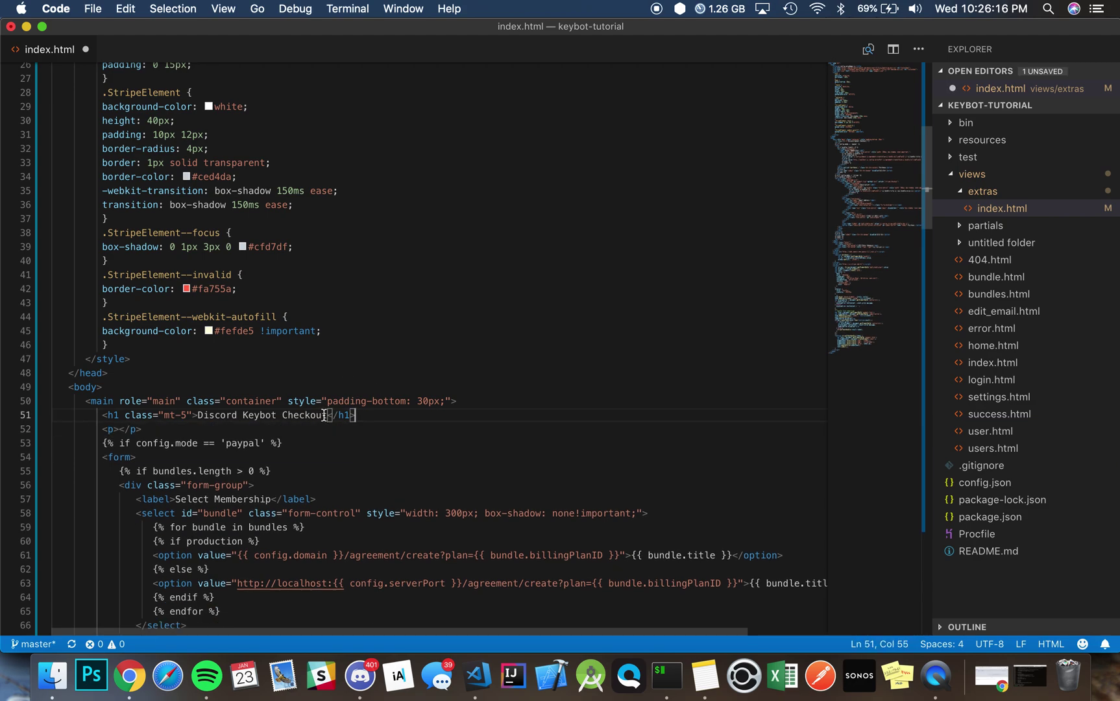
Step: Change the h1 heading text to "Hello World!" and save views/extras/index.html
{"action": "left_click_drag", "start_coordinate": [328, 416], "coordinate": [197, 416]}
{"action": "type", "text": "t"}
{"action": "key", "text": "BackSpace"}
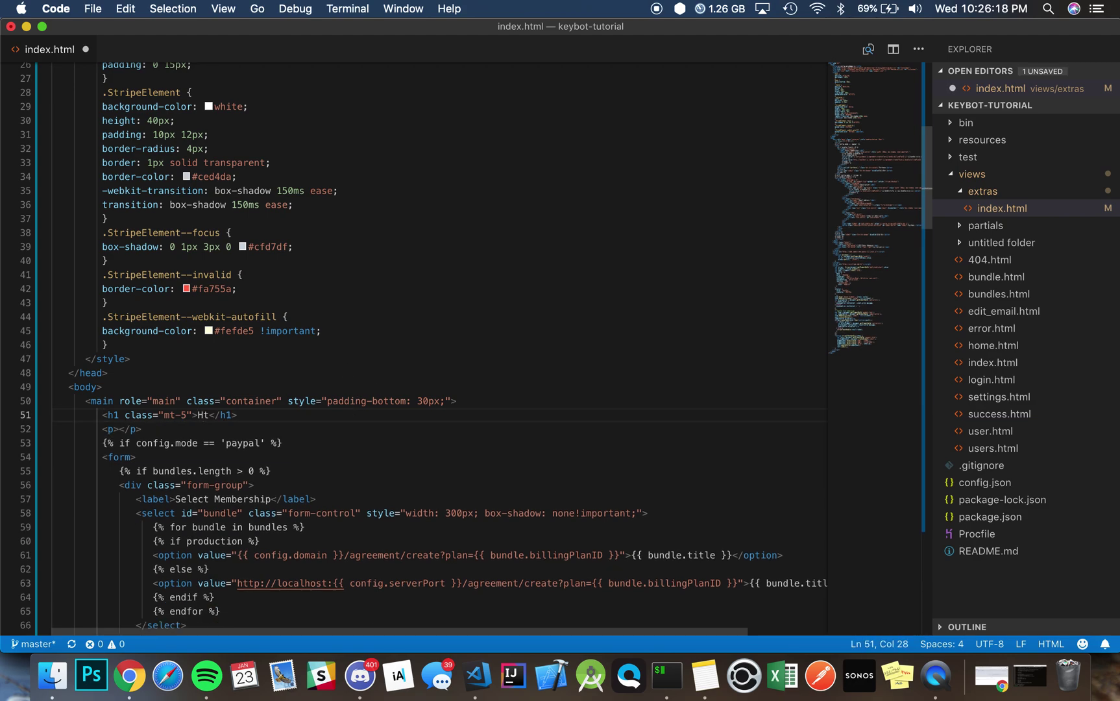
{"action": "type", "text": "Hello"}
{"action": "type", "text": " World!"}
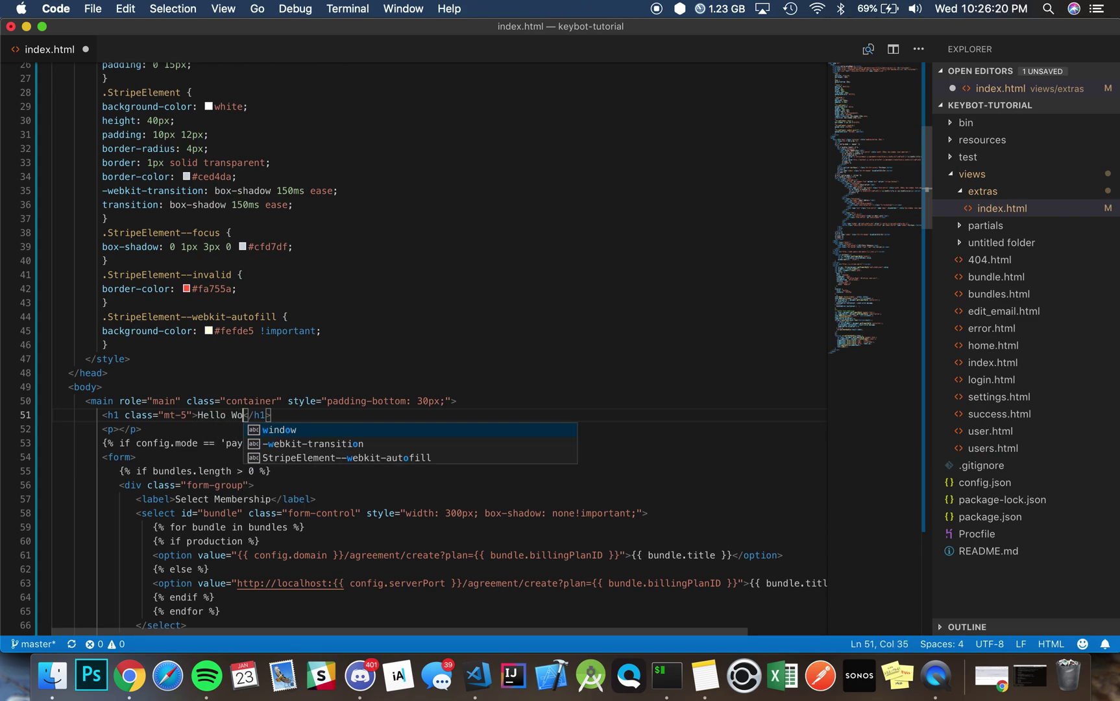
{"action": "key", "text": "super+s"}
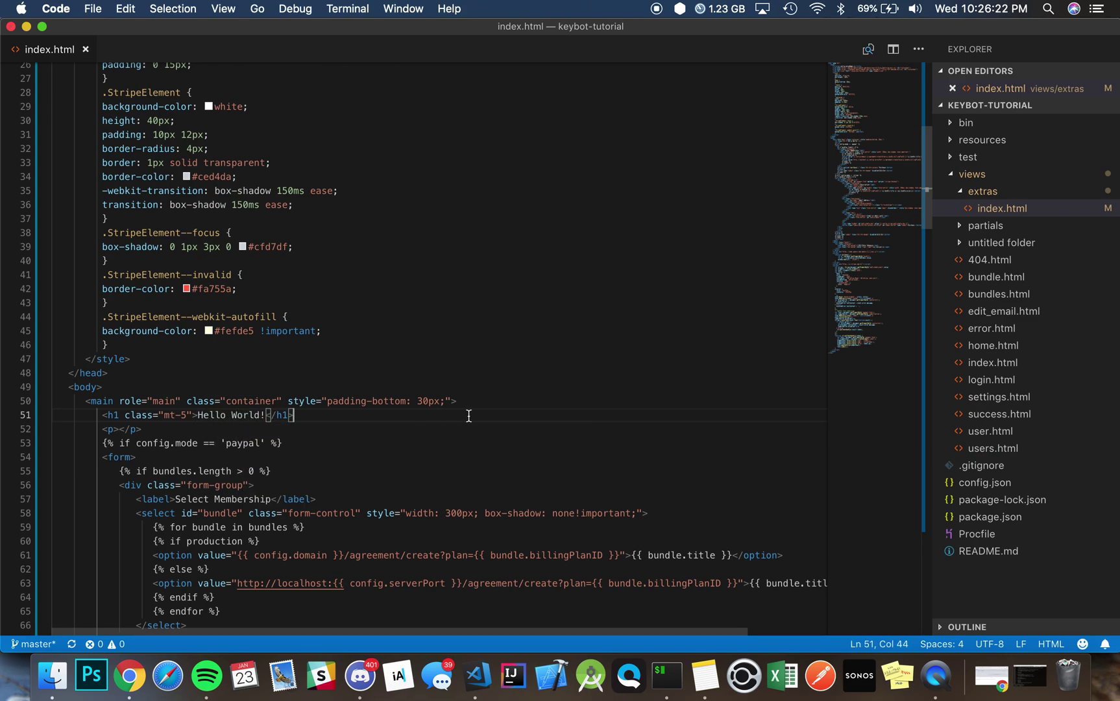
Step: Review the edited page code from its head down to the Stripe payment form, and switch back to Chrome
{"action": "scroll", "coordinate": [468, 415], "scroll_direction": "up", "scroll_amount": 10}
{"action": "left_click", "coordinate": [467, 418]}
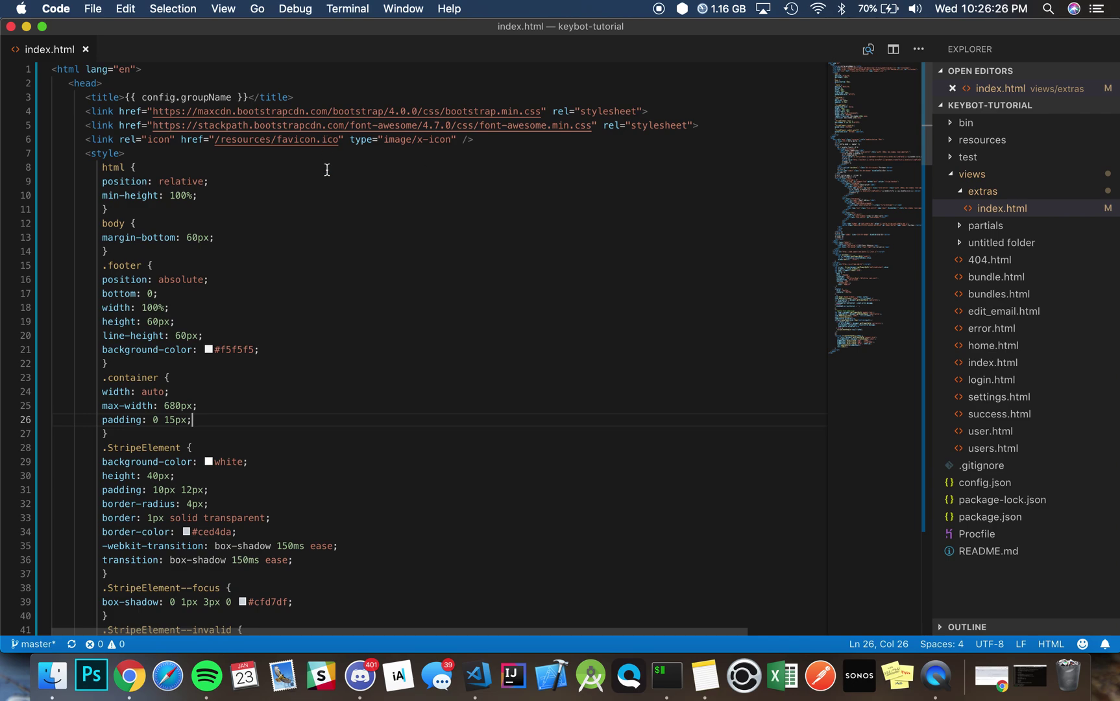
{"action": "scroll", "coordinate": [346, 323], "scroll_direction": "down", "scroll_amount": 11}
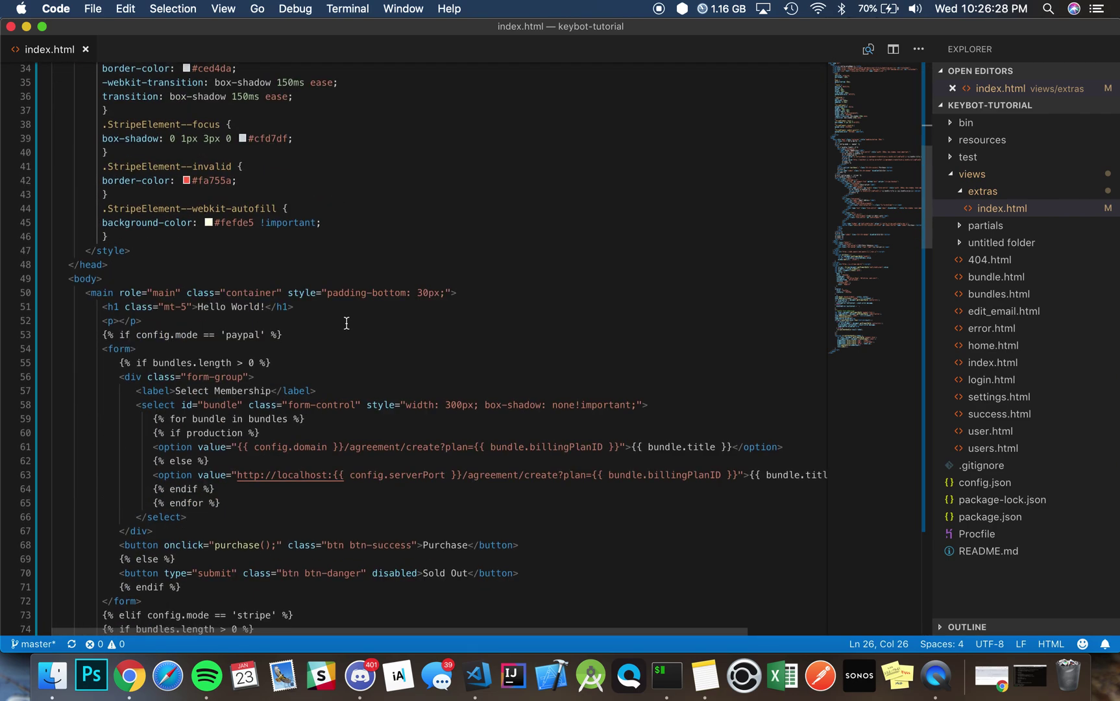
{"action": "scroll", "coordinate": [505, 328], "scroll_direction": "down", "scroll_amount": 8}
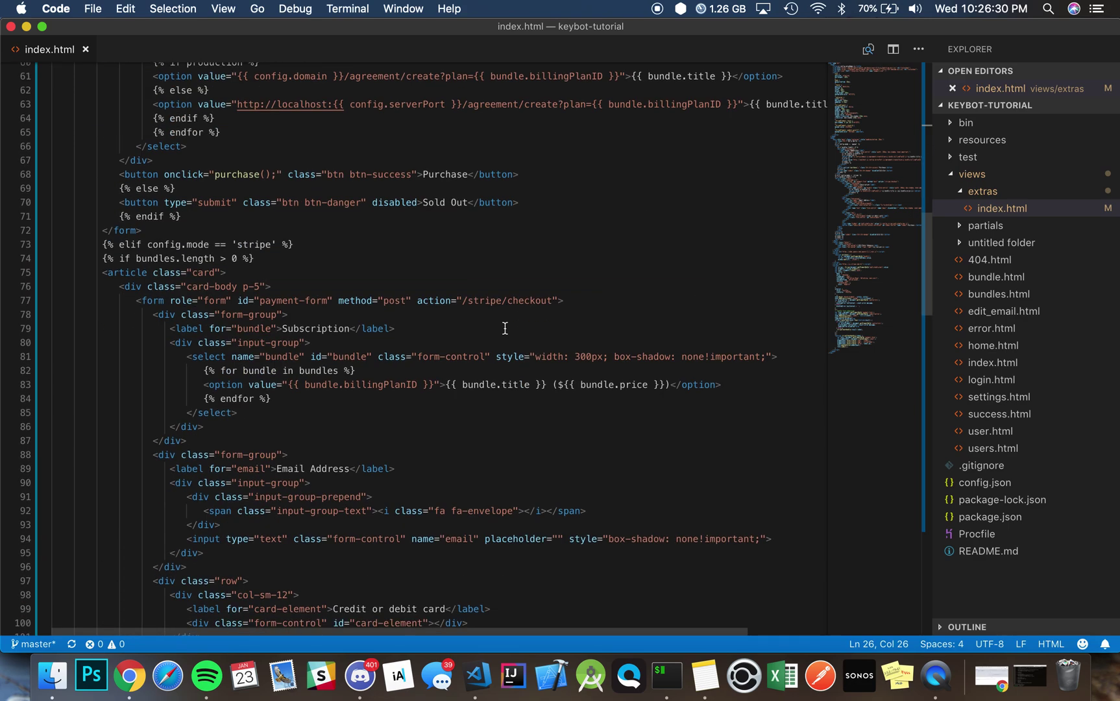
{"action": "key", "text": "super+Tab"}
{"action": "key", "text": "super+Tab"}
{"action": "key", "text": "Tab"}
{"action": "key", "text": "Tab"}
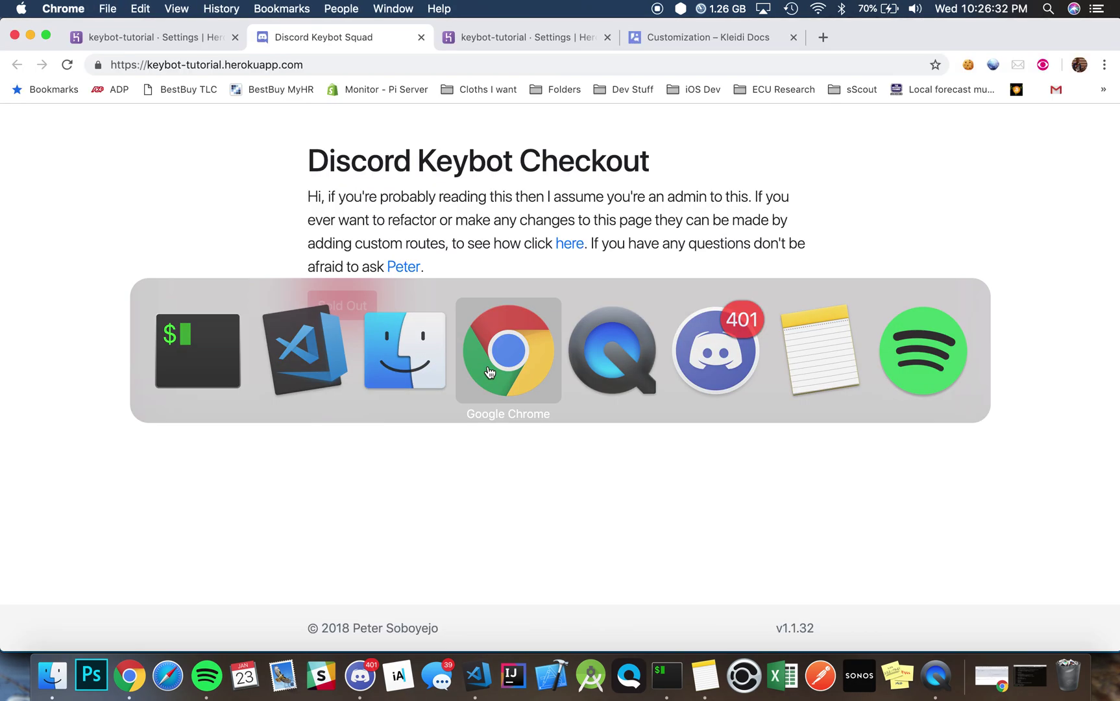
Step: Switch to Finder and delete the css, img and js folders from keybot-tutorial/resources/extras
{"action": "key", "text": "super+Tab"}
{"action": "key", "text": "super+Tab"}
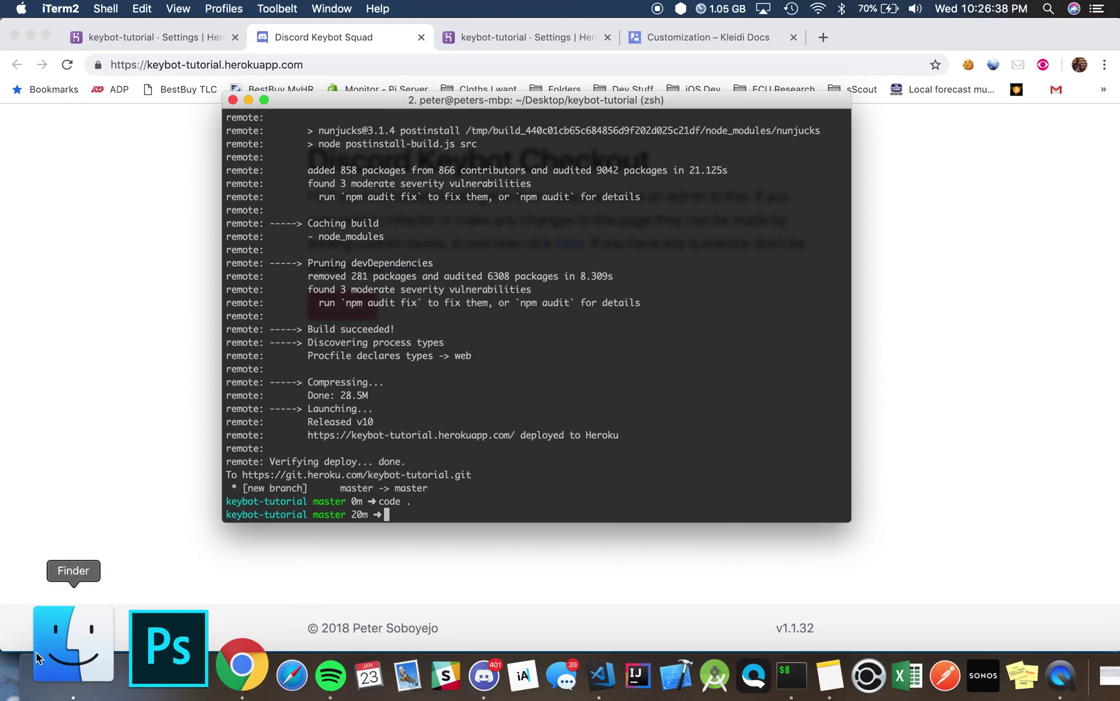
{"action": "left_click", "coordinate": [52, 675]}
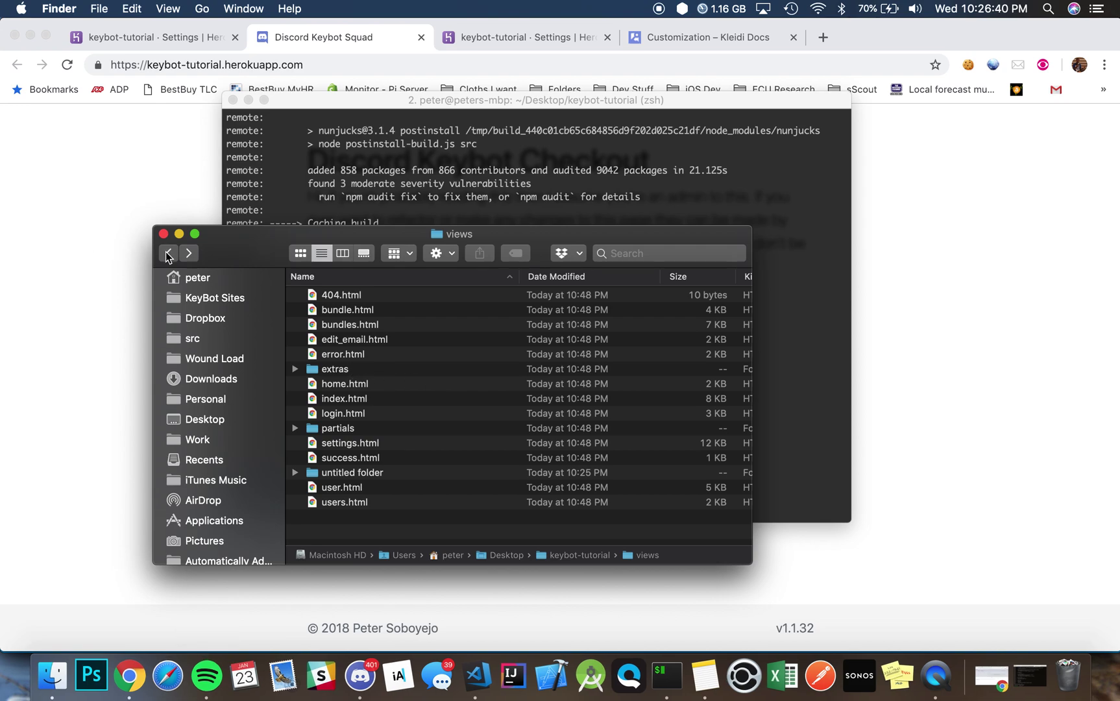
{"action": "left_click", "coordinate": [168, 252]}
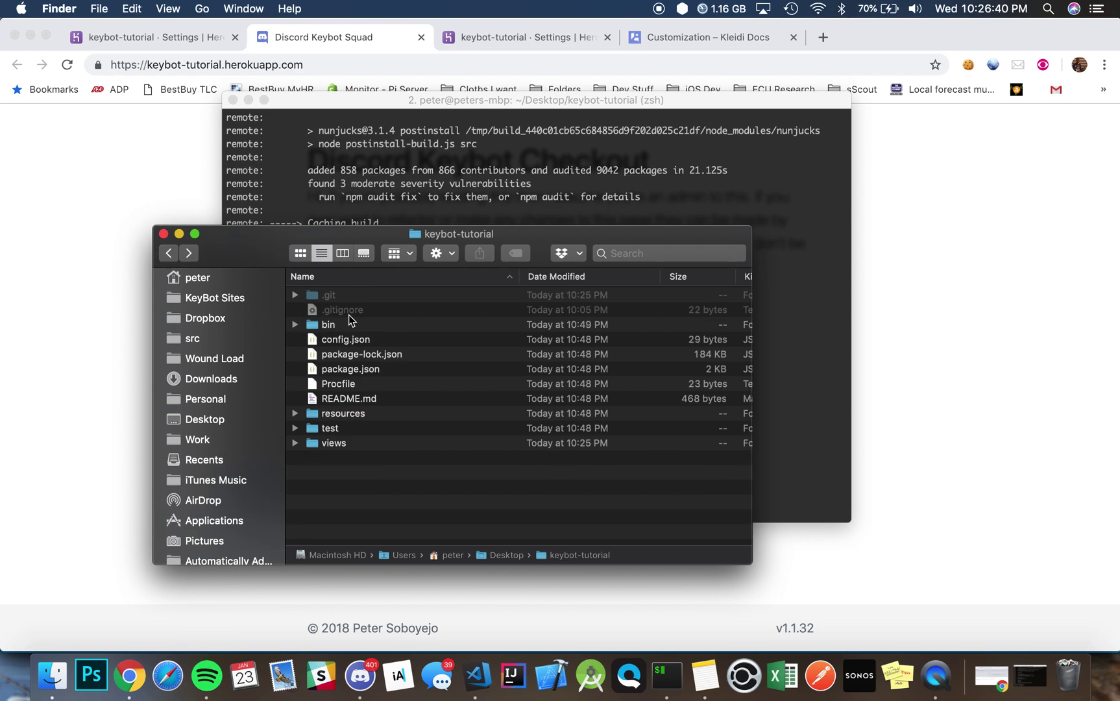
{"action": "double_click", "coordinate": [354, 415]}
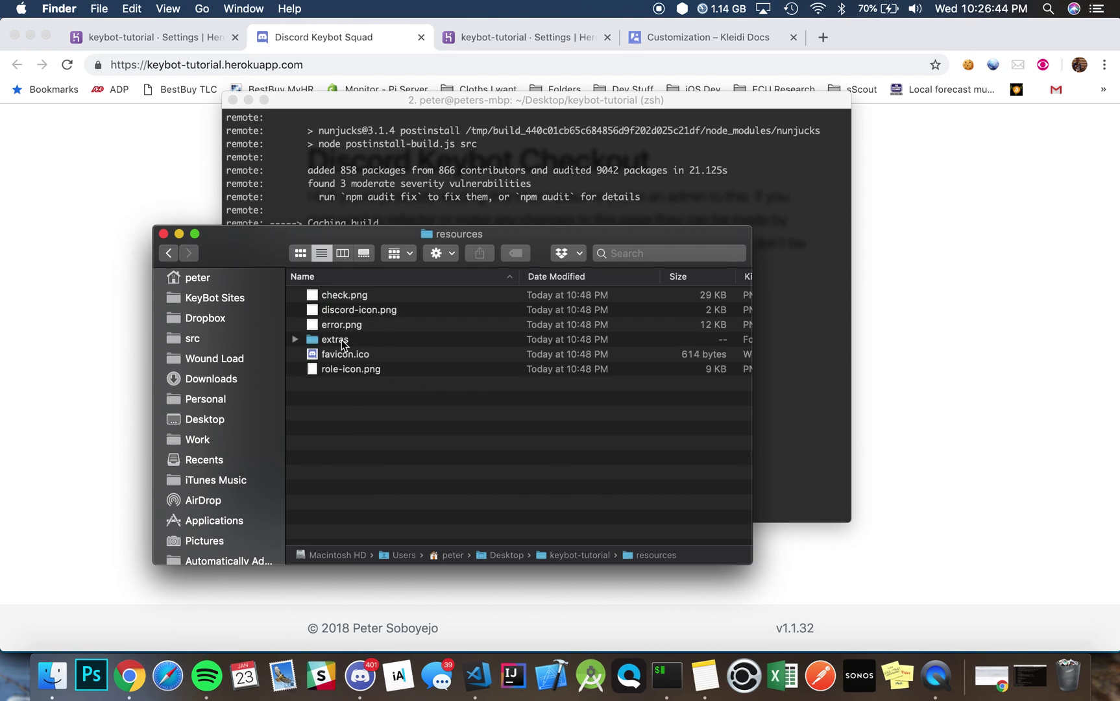
{"action": "double_click", "coordinate": [335, 340]}
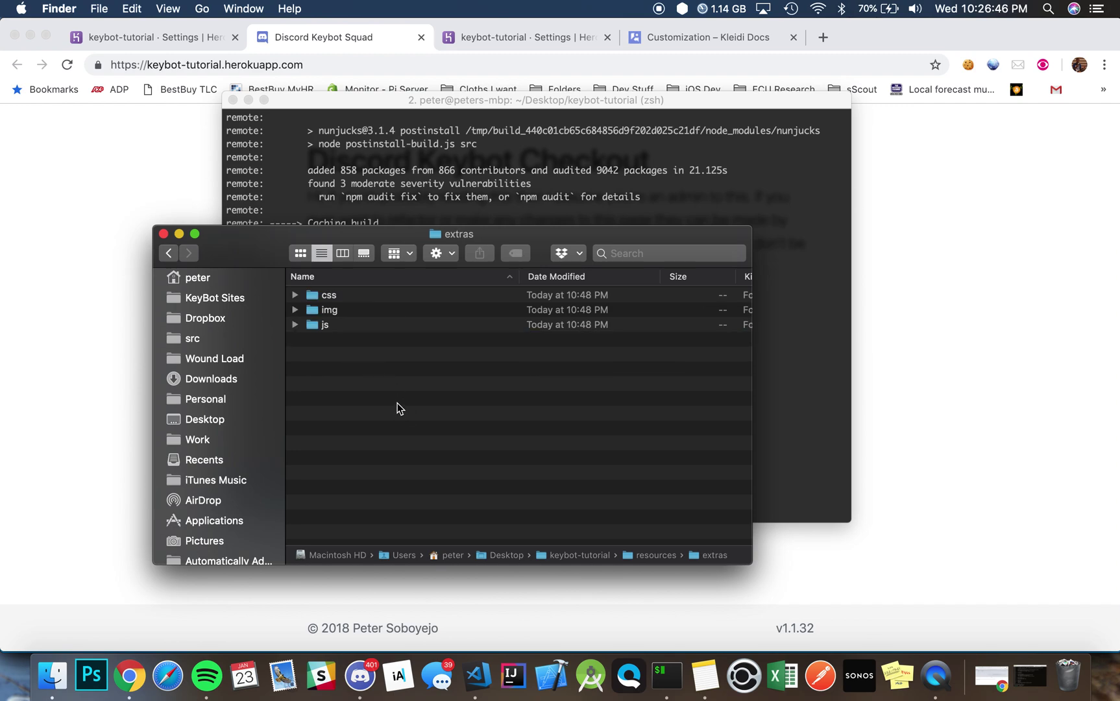
{"action": "left_click_drag", "start_coordinate": [368, 367], "coordinate": [364, 267]}
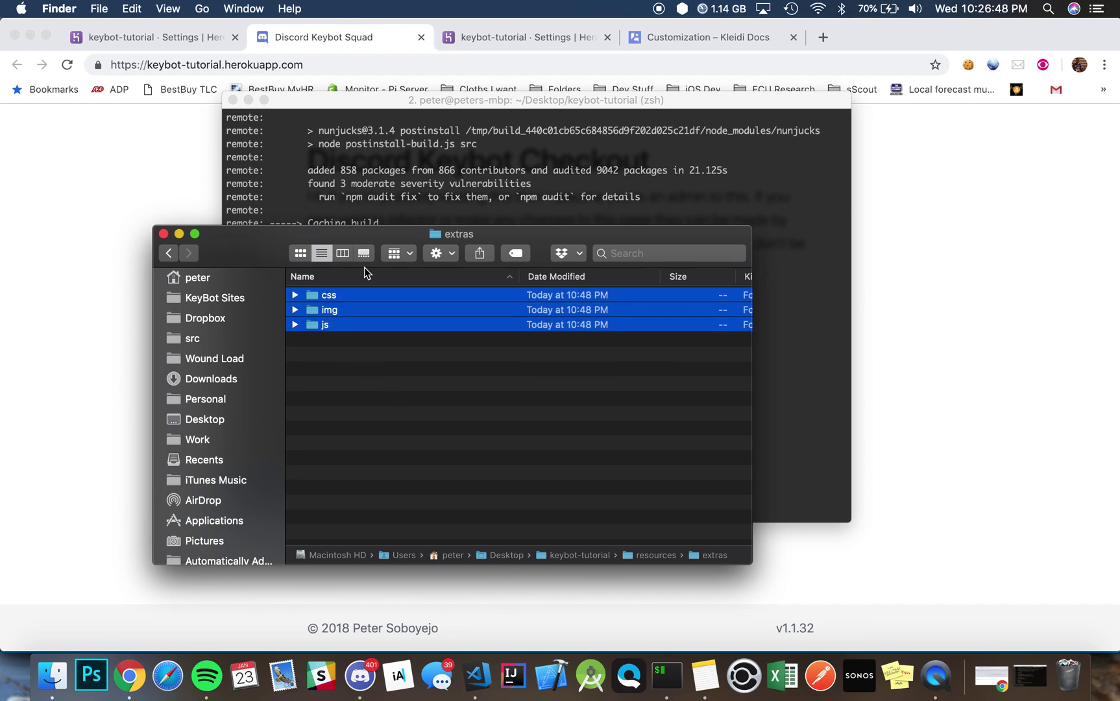
{"action": "key", "text": "super+BackSpace"}
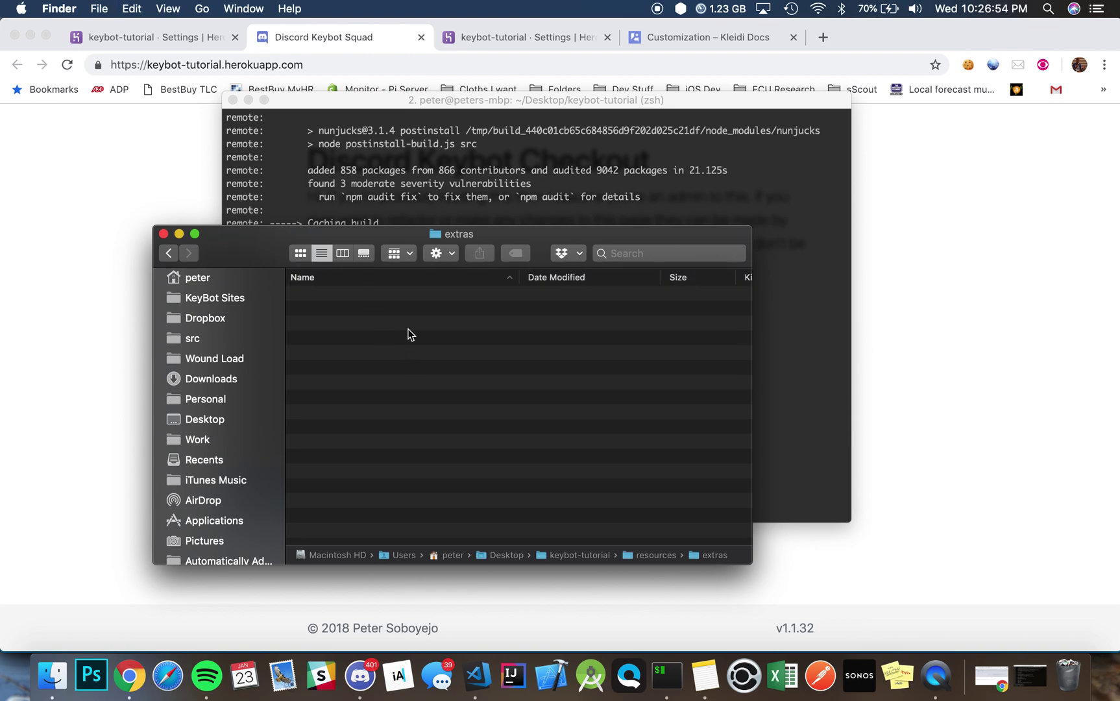
Step: Check the /resources/ image path in the Kleidi docs' page resources example in Chrome, and return to the keybot-tutorial folder in Finder
{"action": "left_click", "coordinate": [542, 21]}
{"action": "left_click", "coordinate": [677, 47]}
{"action": "scroll", "coordinate": [711, 571], "scroll_direction": "down", "scroll_amount": 5}
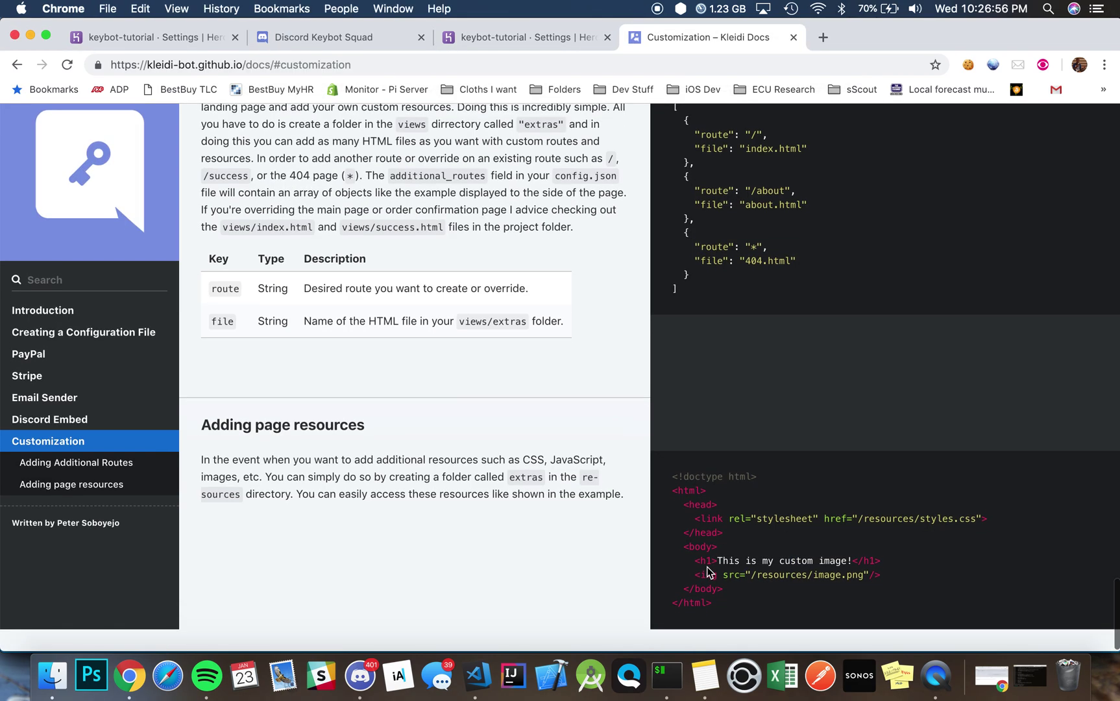
{"action": "left_click_drag", "start_coordinate": [752, 596], "coordinate": [812, 597]}
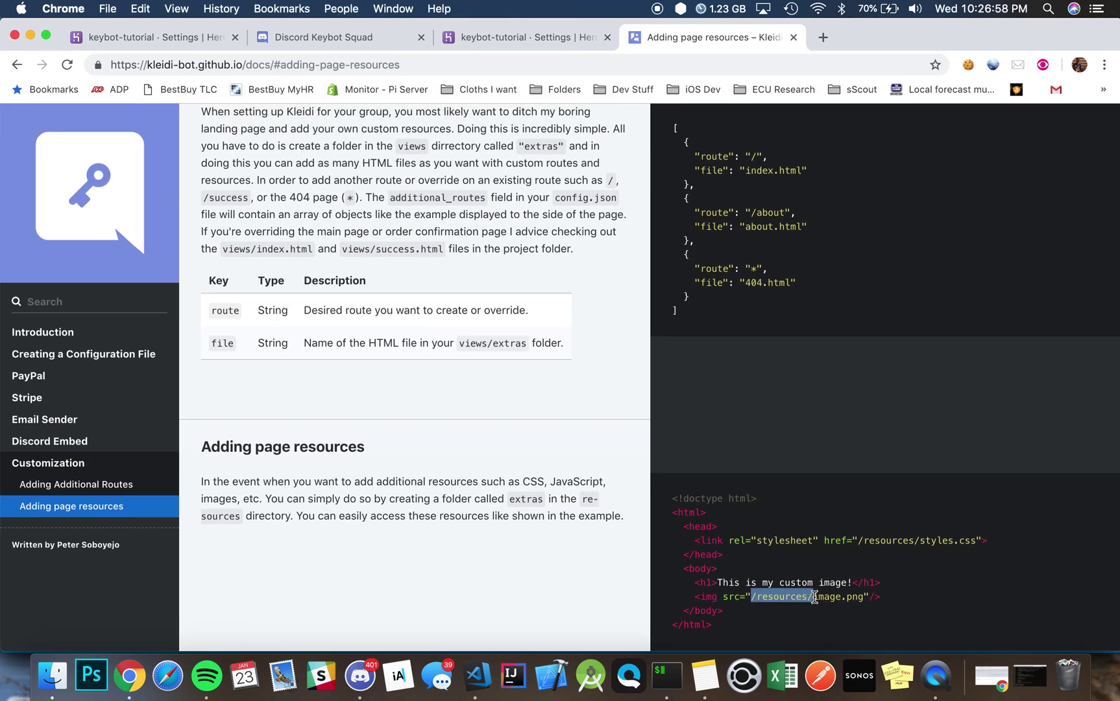
{"action": "key", "text": "super+Tab"}
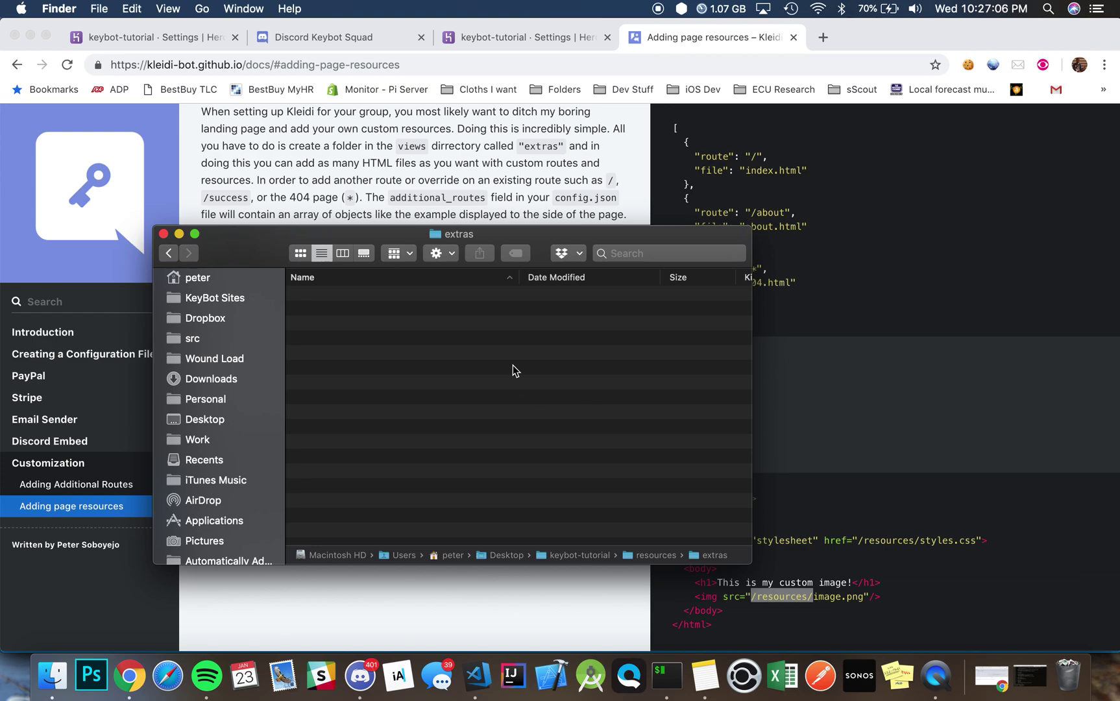
{"action": "left_click", "coordinate": [167, 252]}
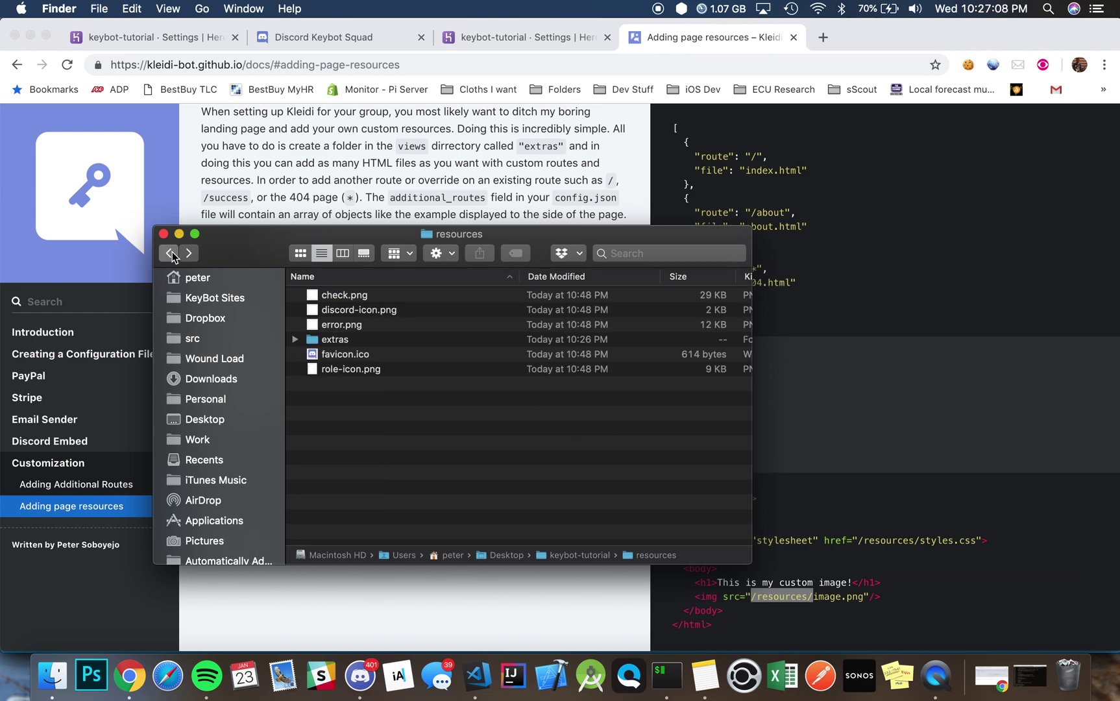
{"action": "left_click", "coordinate": [168, 251]}
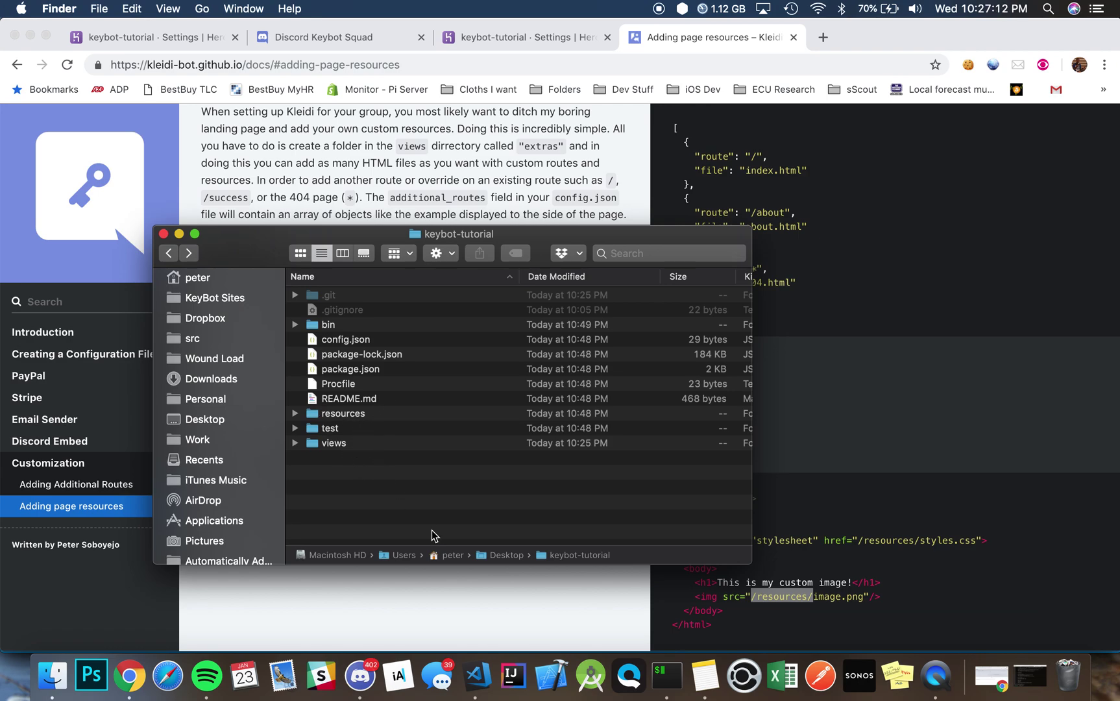
Step: Back in Chrome, move the deployed site's tab beside the docs tab and examine each route object in the additional routes example
{"action": "key", "text": "super+Tab"}
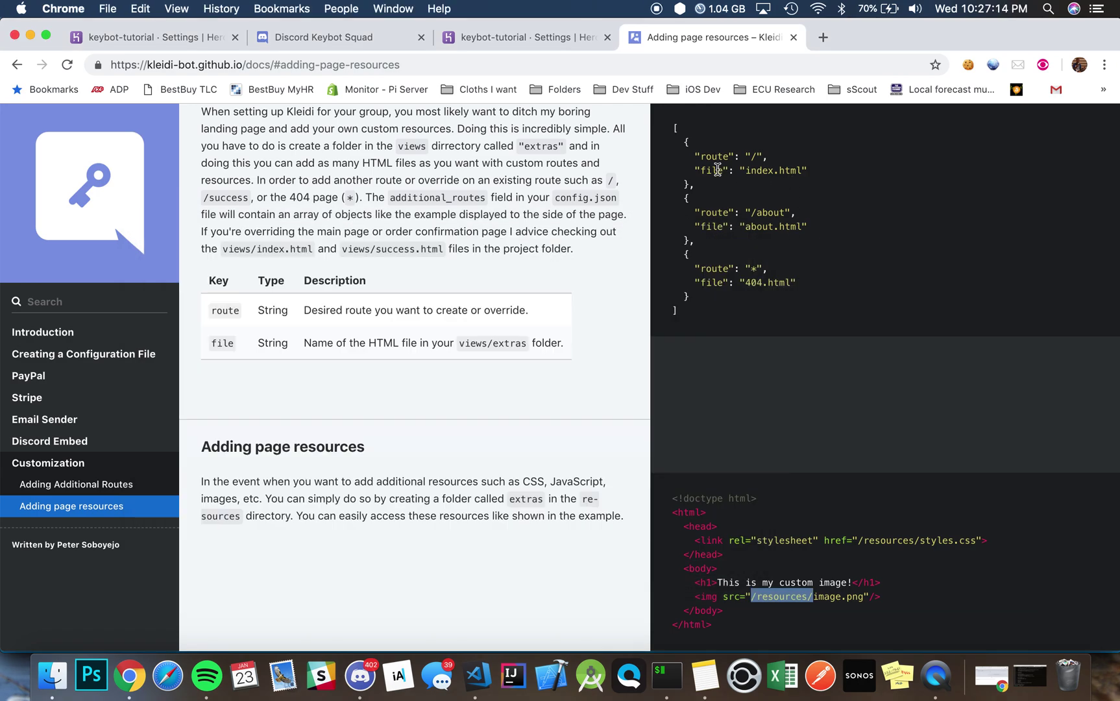
{"action": "scroll", "coordinate": [685, 140], "scroll_direction": "up", "scroll_amount": 3}
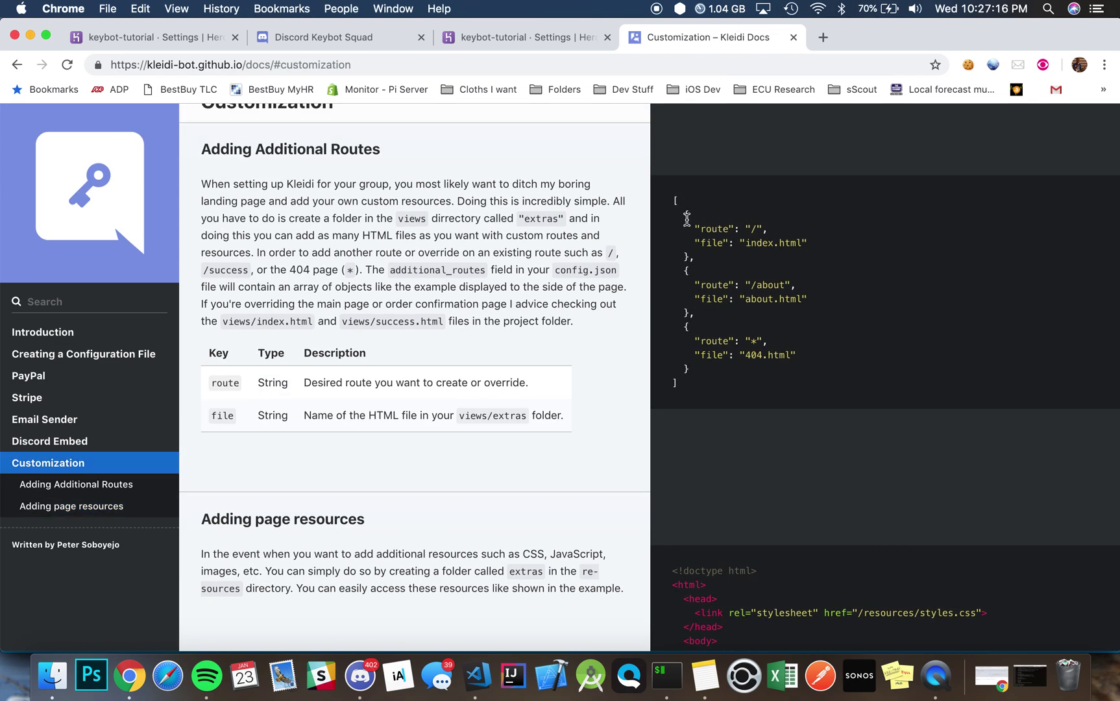
{"action": "left_click_drag", "start_coordinate": [347, 38], "coordinate": [503, 40]}
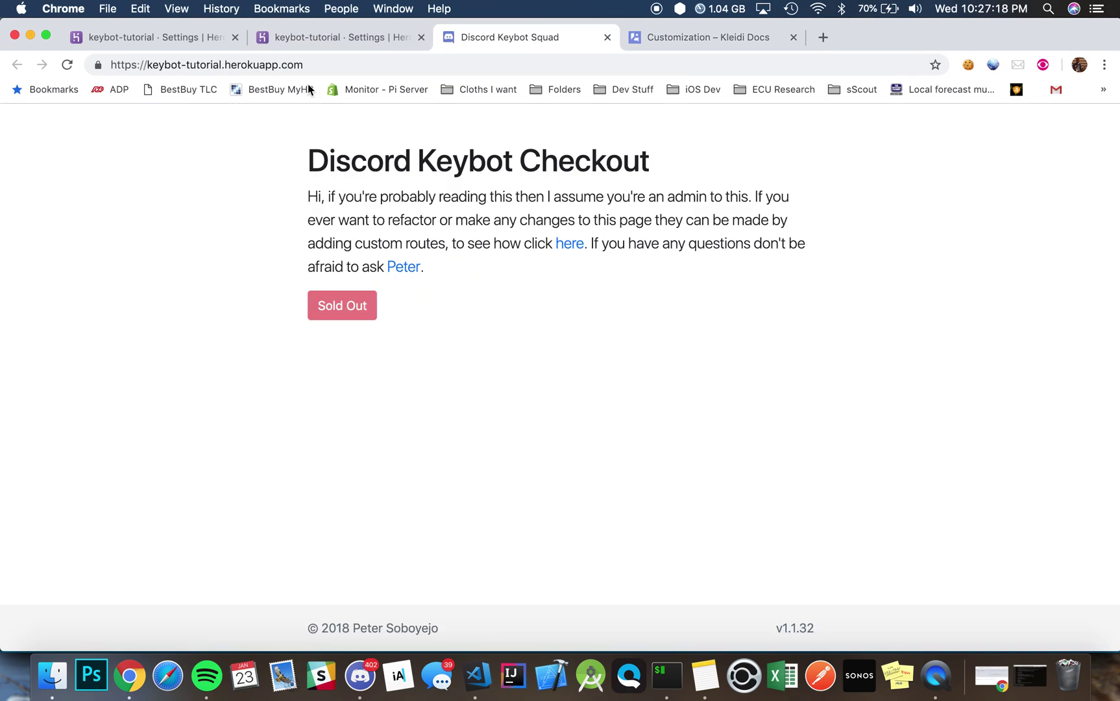
{"action": "left_click", "coordinate": [679, 36]}
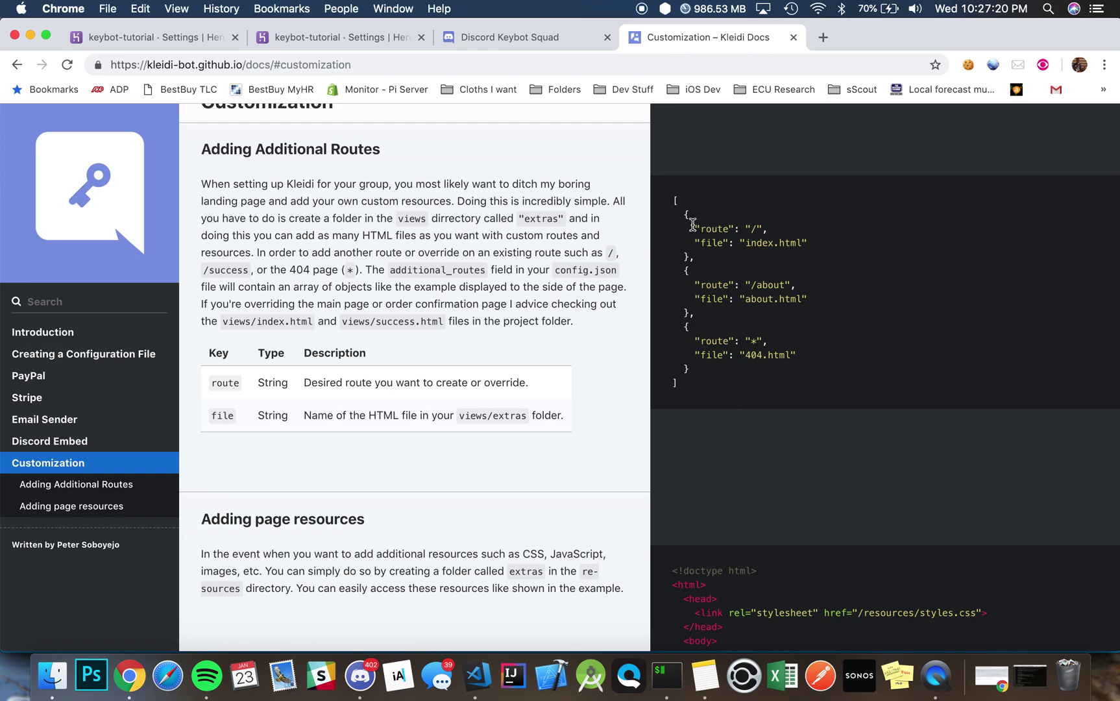
{"action": "left_click_drag", "start_coordinate": [683, 212], "coordinate": [695, 256]}
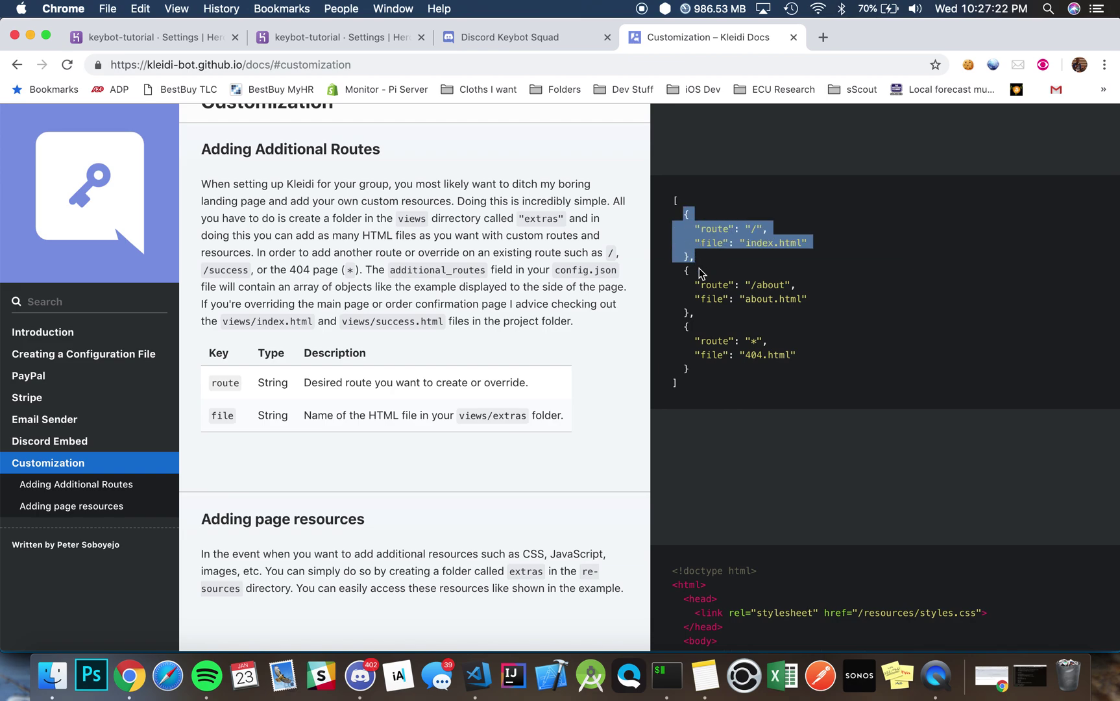
{"action": "left_click_drag", "start_coordinate": [690, 368], "coordinate": [683, 327]}
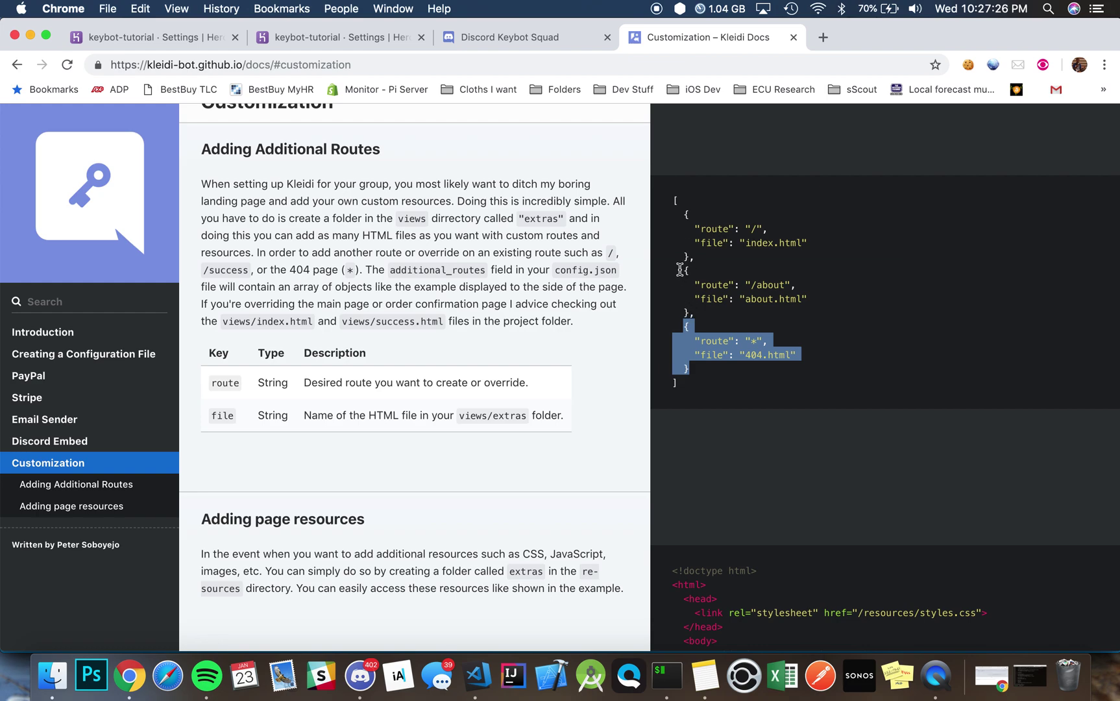
{"action": "left_click", "coordinate": [689, 316]}
{"action": "left_click_drag", "start_coordinate": [689, 313], "coordinate": [685, 269]}
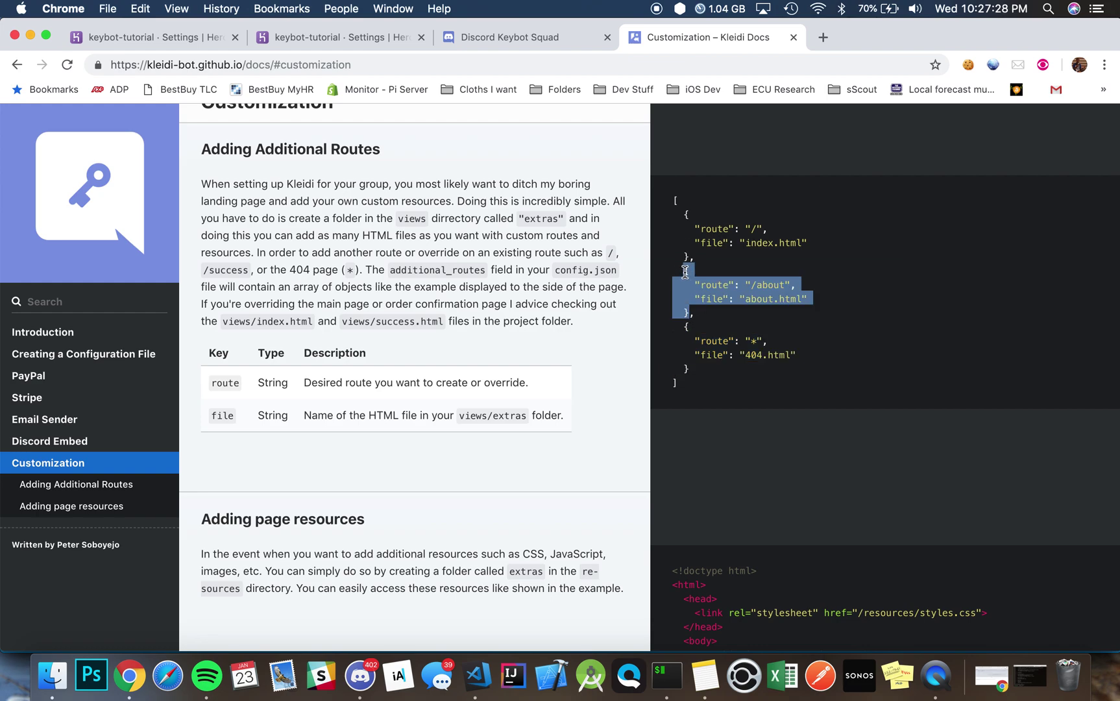
{"action": "left_click", "coordinate": [669, 328]}
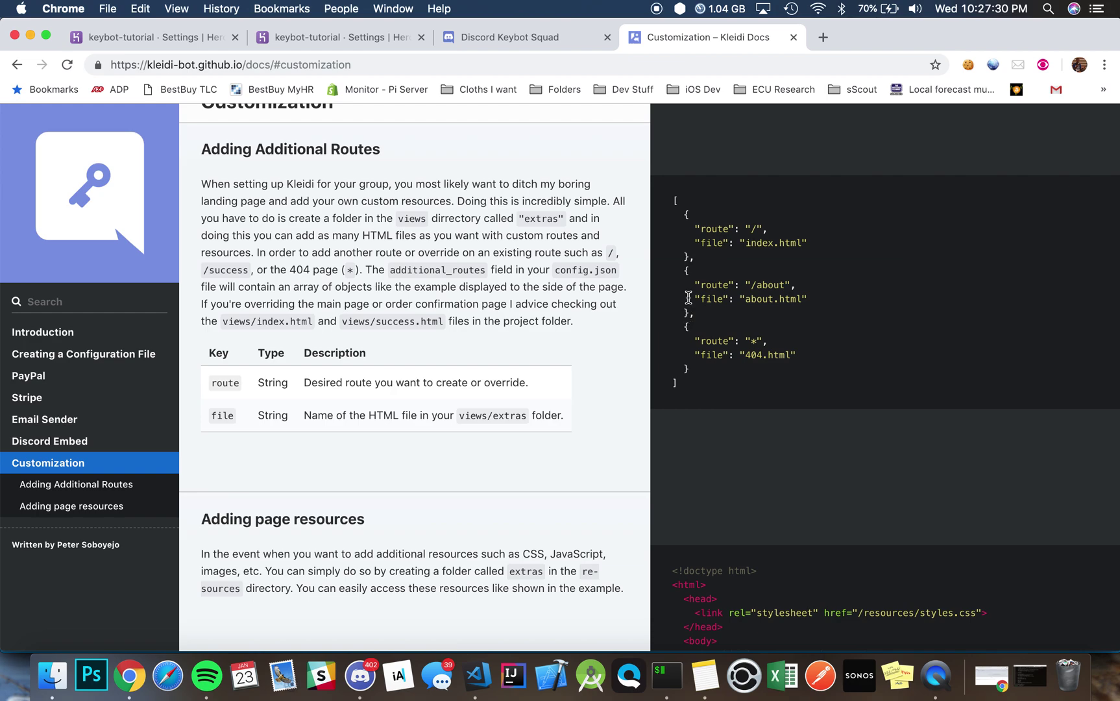
Step: Copy the "/" and "/about" route objects from the docs example and switch to Visual Studio Code
{"action": "left_click_drag", "start_coordinate": [689, 315], "coordinate": [683, 216]}
{"action": "key", "text": "super+c"}
{"action": "key", "text": "super+Tab"}
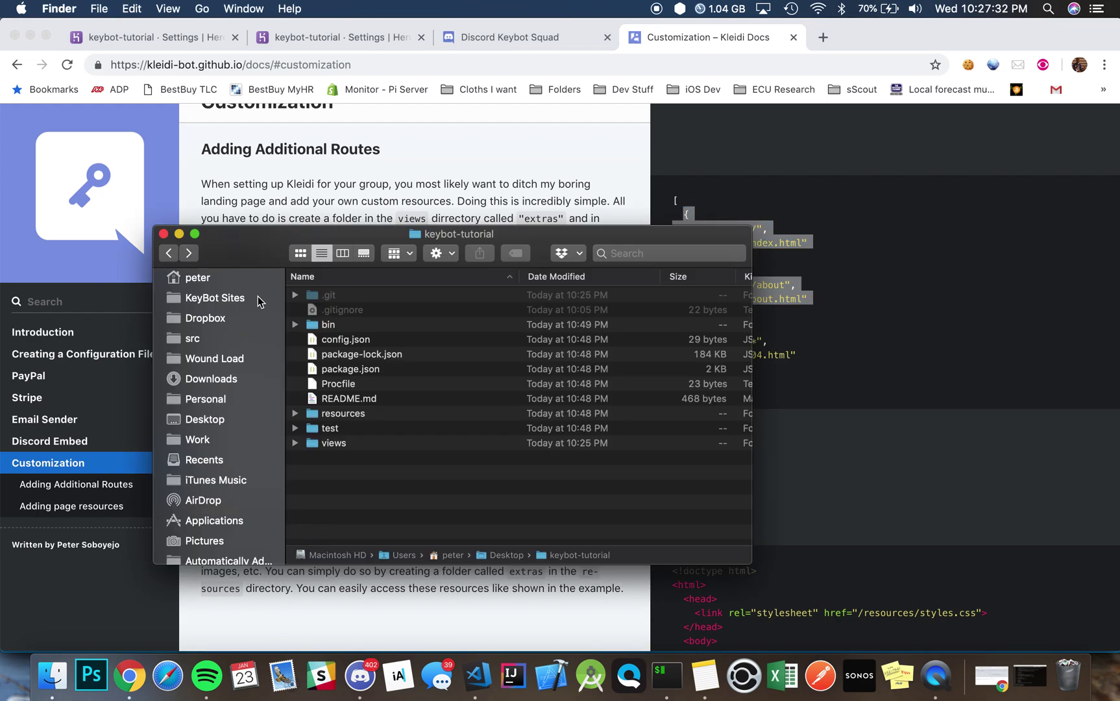
{"action": "key", "text": "super+Tab"}
{"action": "key", "text": "super+Tab"}
{"action": "key", "text": "super+Tab"}
{"action": "left_click", "coordinate": [519, 368]}
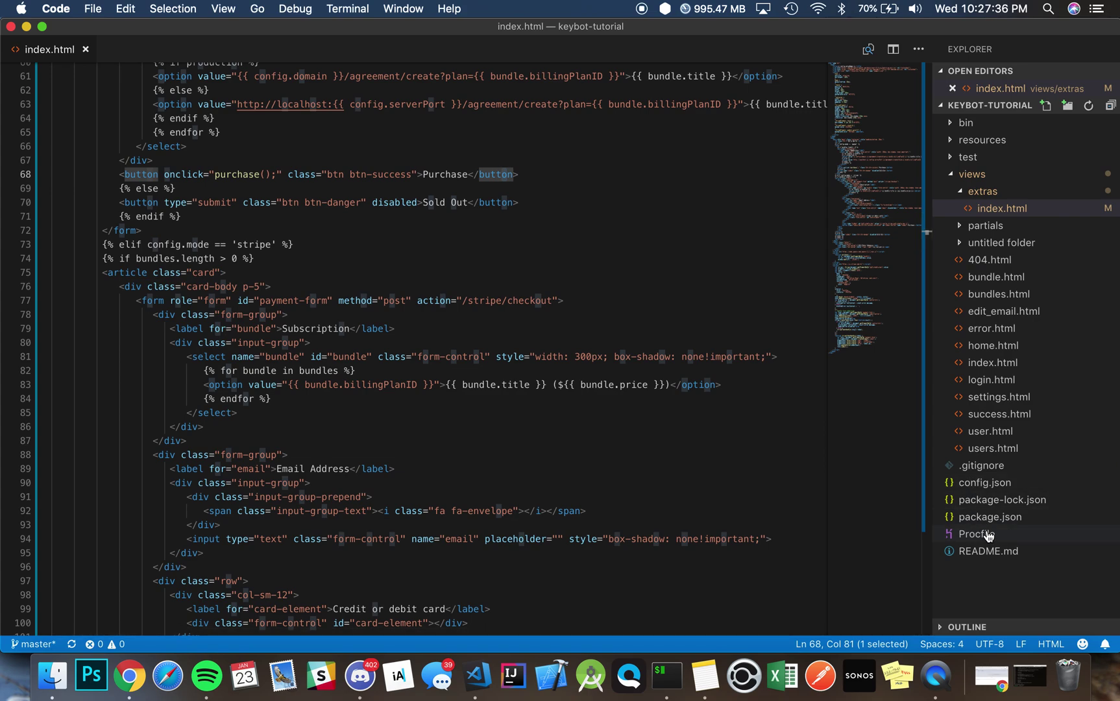
Step: Paste the copied route objects into the empty additional_routes array of config.json and save the file
{"action": "left_click", "coordinate": [989, 485]}
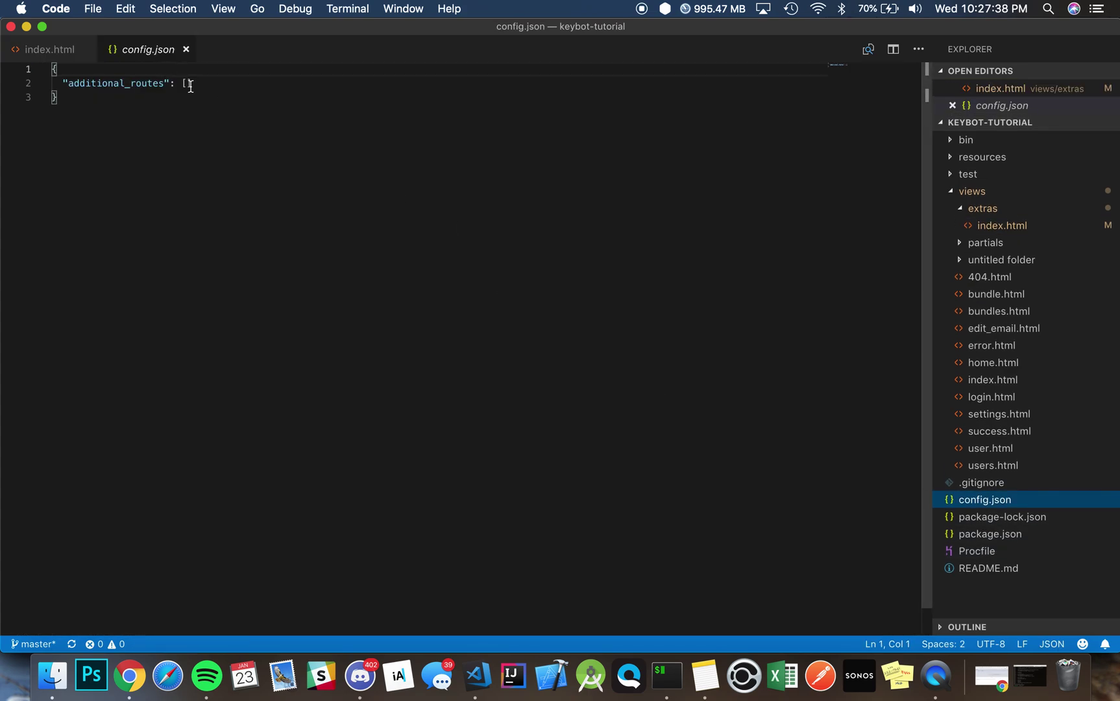
{"action": "left_click", "coordinate": [188, 83]}
{"action": "key", "text": "super+v"}
{"action": "left_click", "coordinate": [181, 234]}
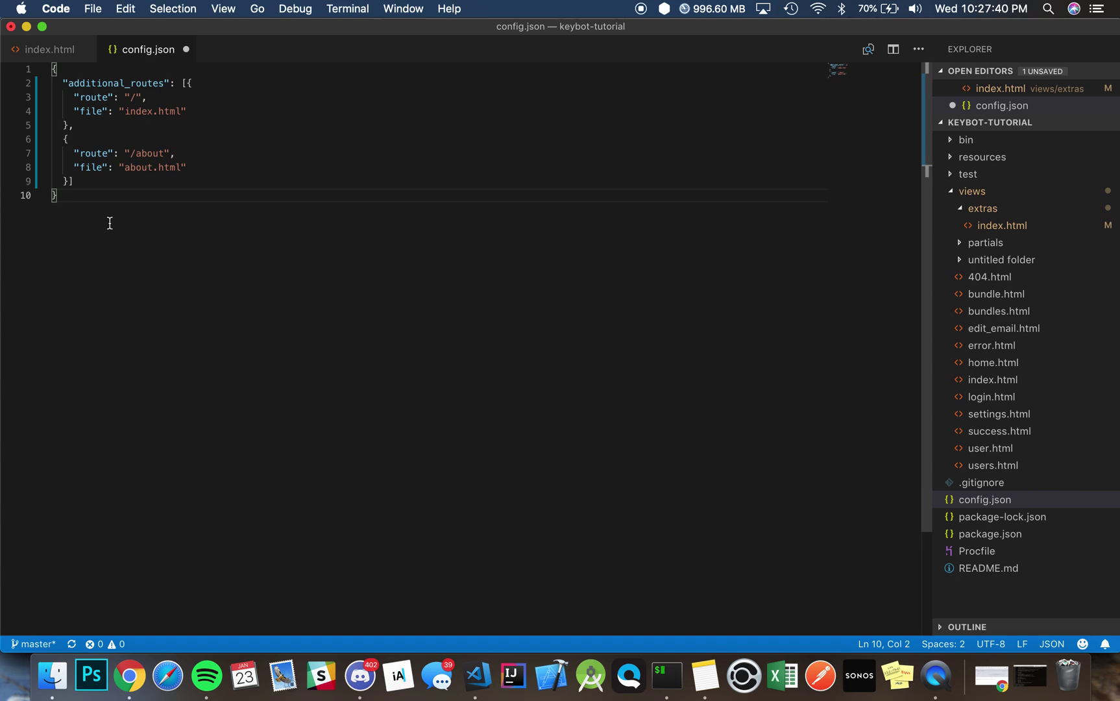
{"action": "left_click", "coordinate": [186, 111]}
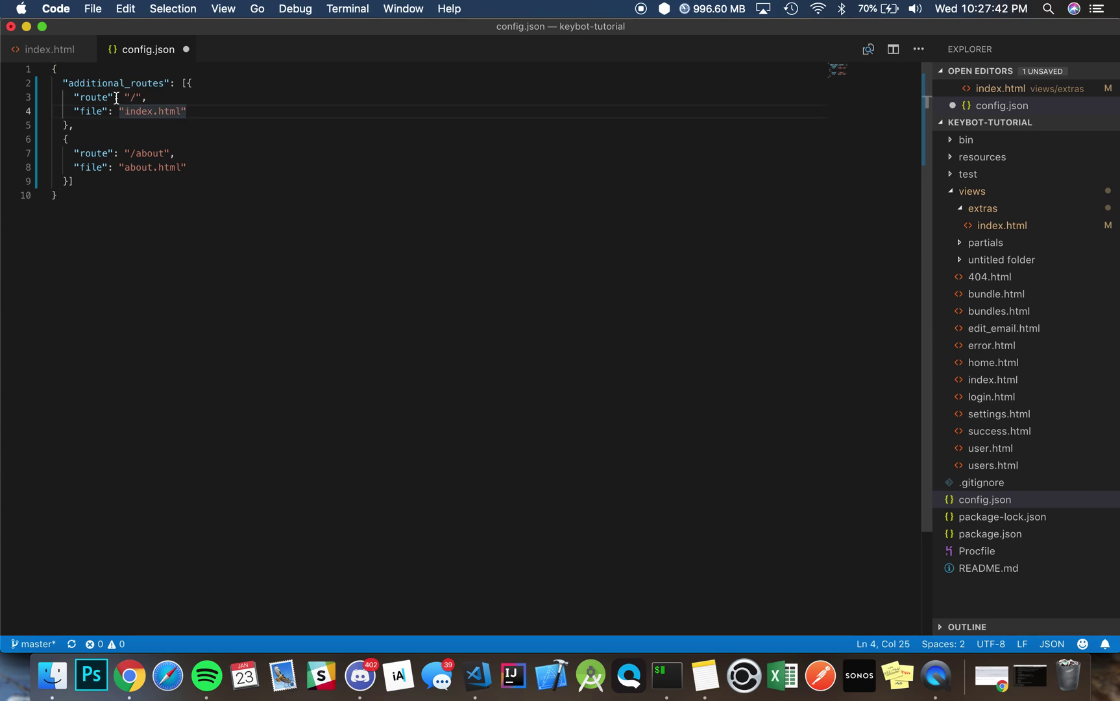
{"action": "left_click", "coordinate": [158, 115]}
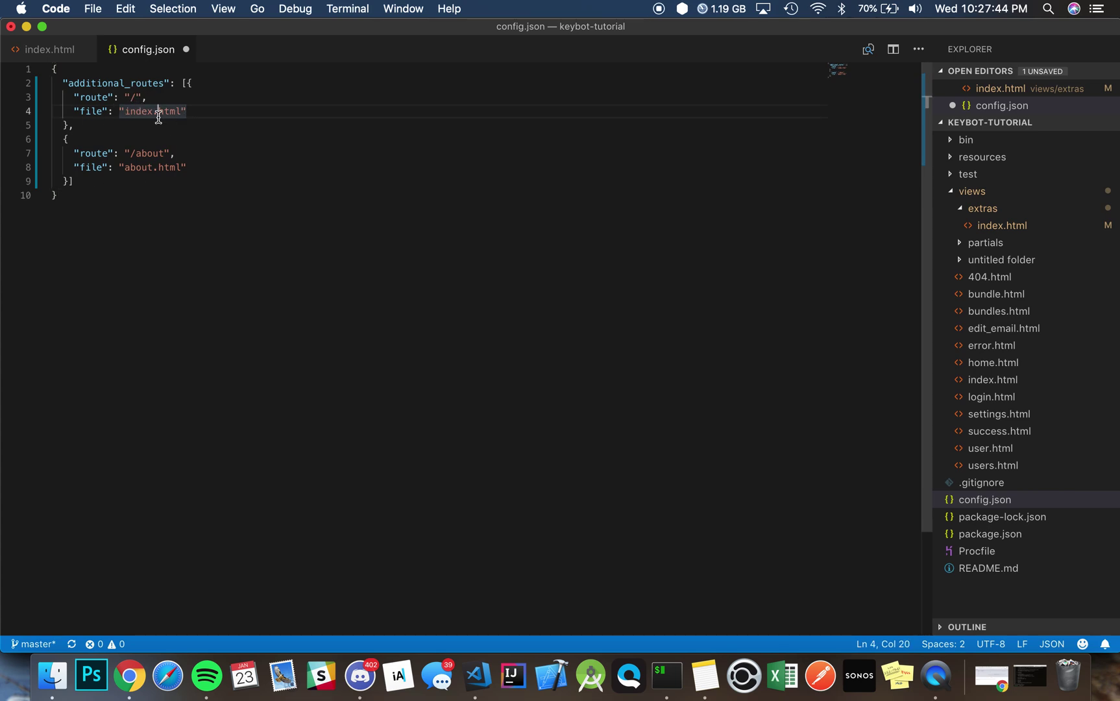
{"action": "key", "text": "super+s"}
{"action": "left_click", "coordinate": [130, 156]}
{"action": "type", "text": "/"}
{"action": "left_click", "coordinate": [182, 167]}
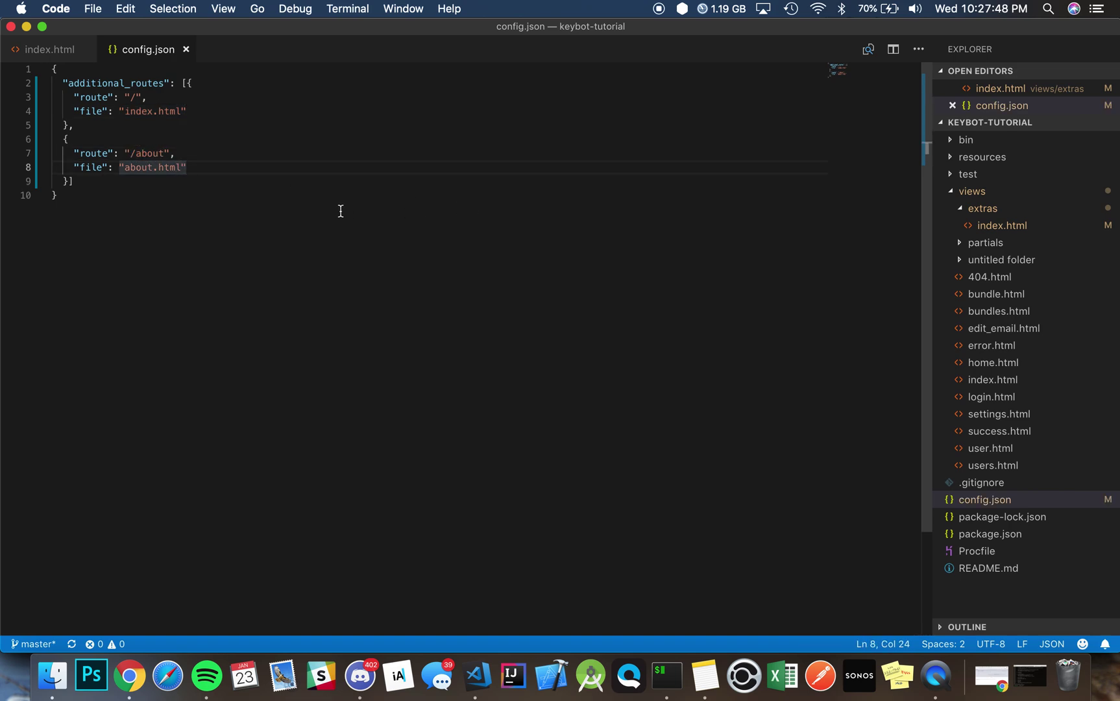
Step: Create a new file named about.html in the views/extras folder
{"action": "right_click", "coordinate": [1009, 210]}
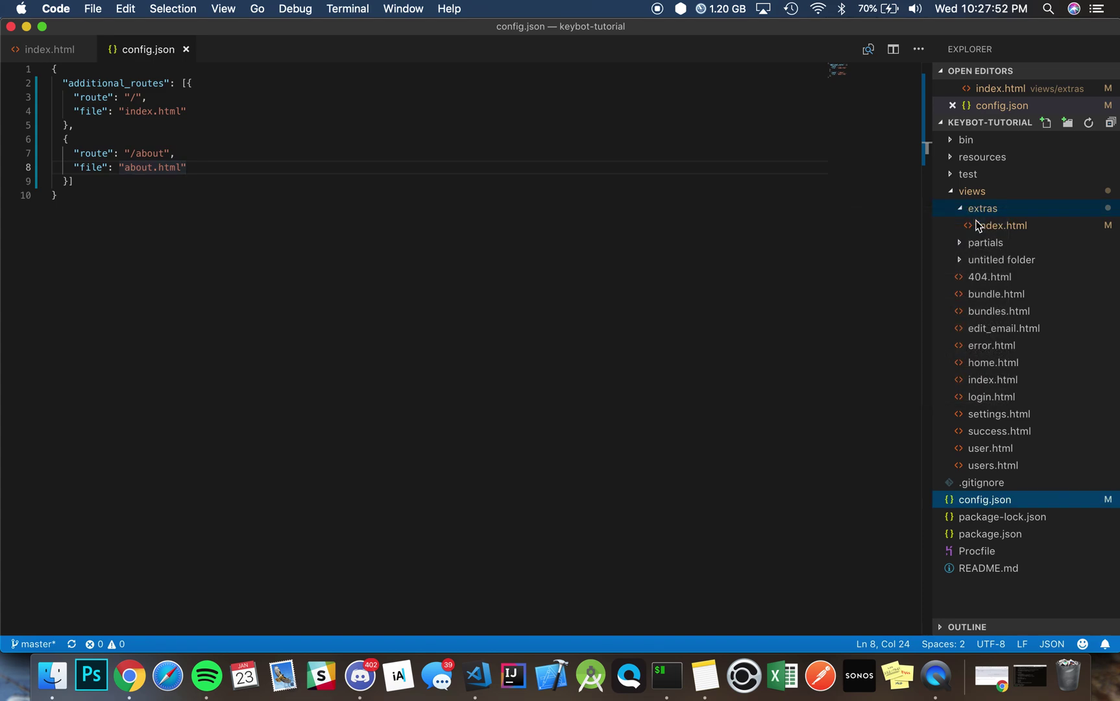
{"action": "type", "text": "about.html"}
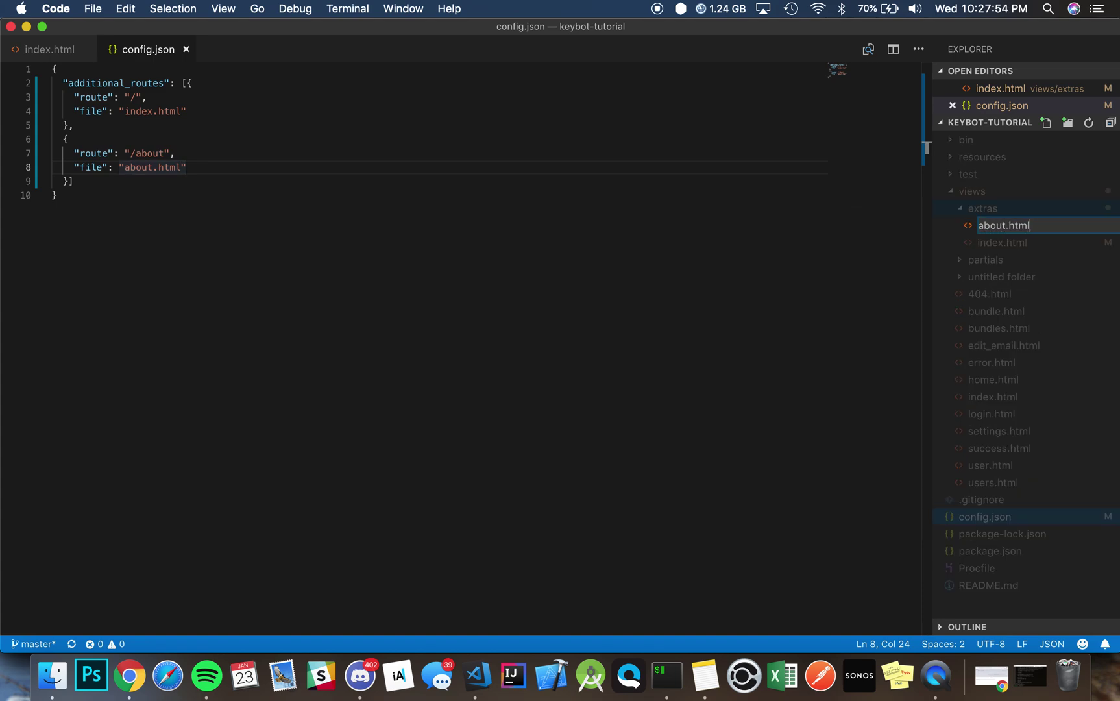
{"action": "key", "text": "Return"}
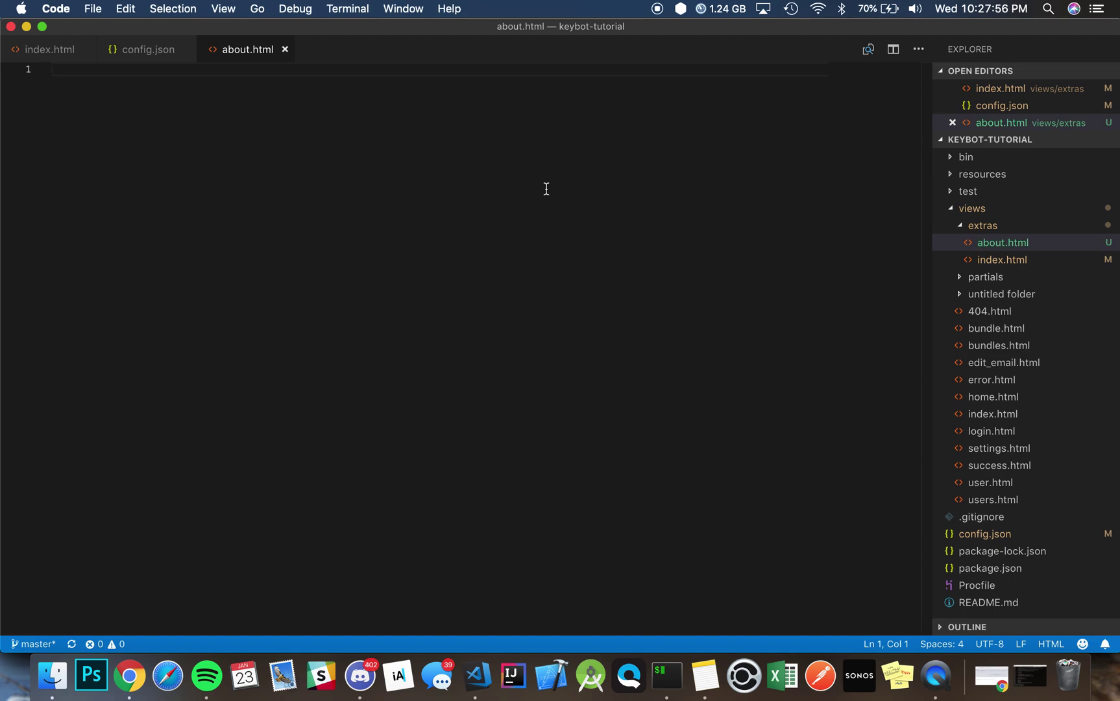
{"action": "type", "text": "This i"}
{"action": "key", "text": "BackSpace"}
{"action": "key", "text": "BackSpace"}
{"action": "key", "text": "BackSpace"}
{"action": "key", "text": "BackSpace"}
{"action": "key", "text": "BackSpace"}
{"action": "key", "text": "BackSpace"}
Step: Copy the html element of the docs' page resources example in Chrome and paste it into the empty views/extras/about.html
{"action": "key", "text": "super+Tab"}
{"action": "key", "text": "super+Tab"}
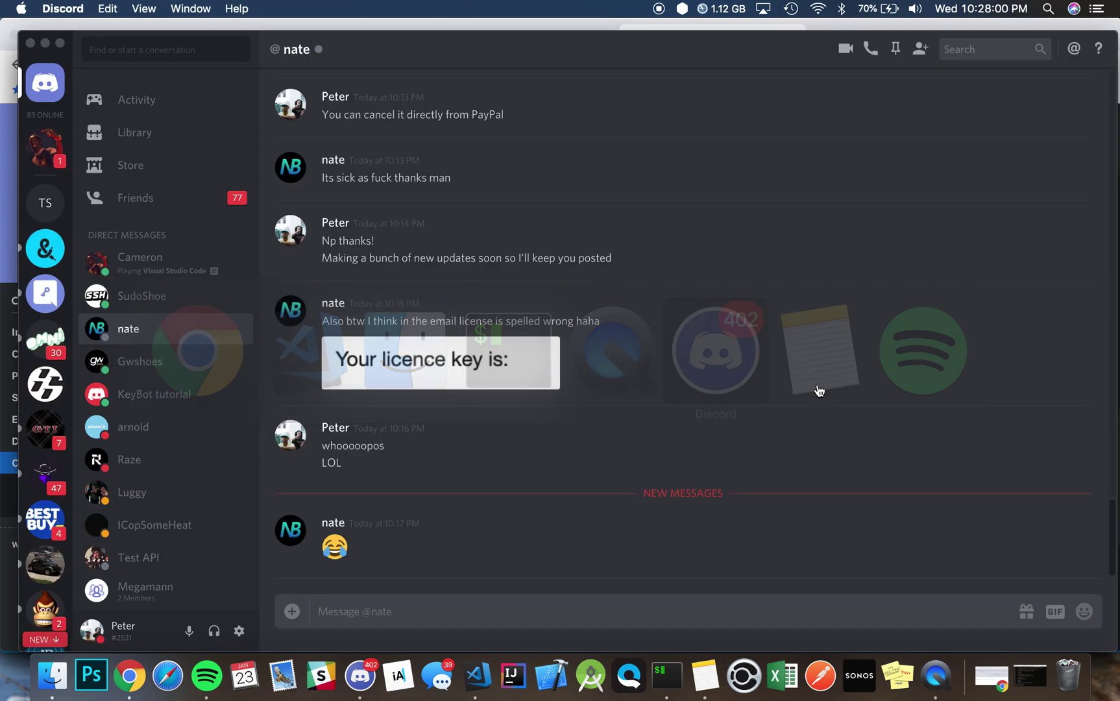
{"action": "key", "text": "super+Tab"}
{"action": "left_click_drag", "start_coordinate": [735, 623], "coordinate": [672, 513]}
{"action": "key", "text": "super+c"}
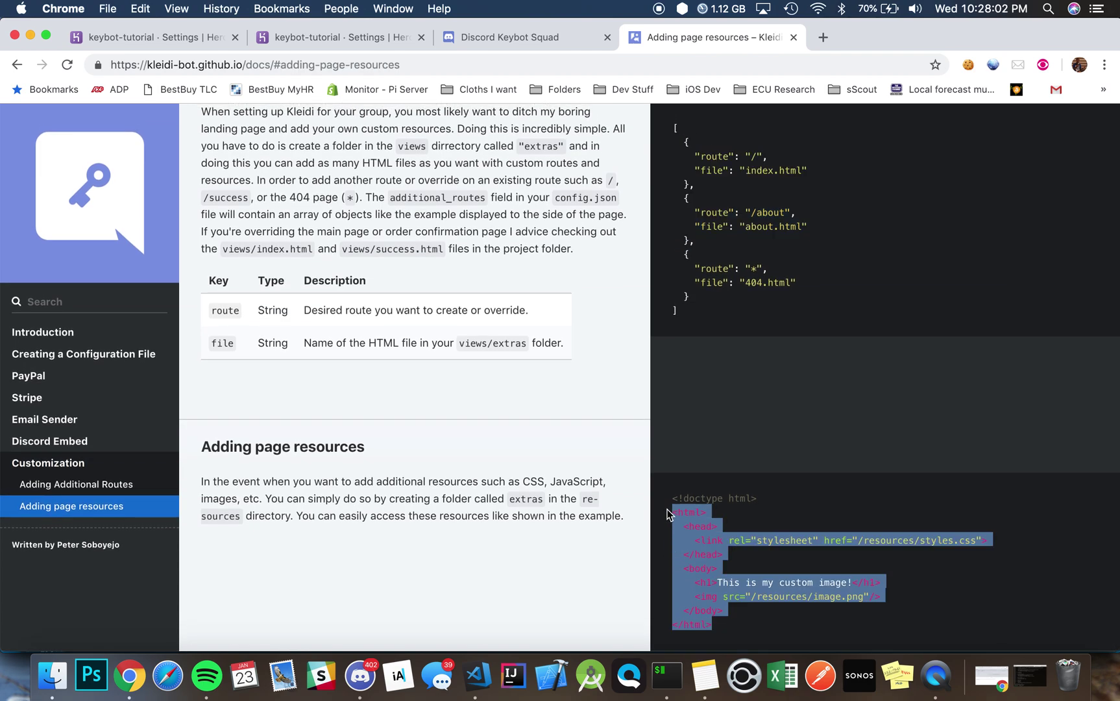
{"action": "key", "text": "super+Tab"}
{"action": "key", "text": "super+Tab"}
{"action": "key", "text": "super+Tab"}
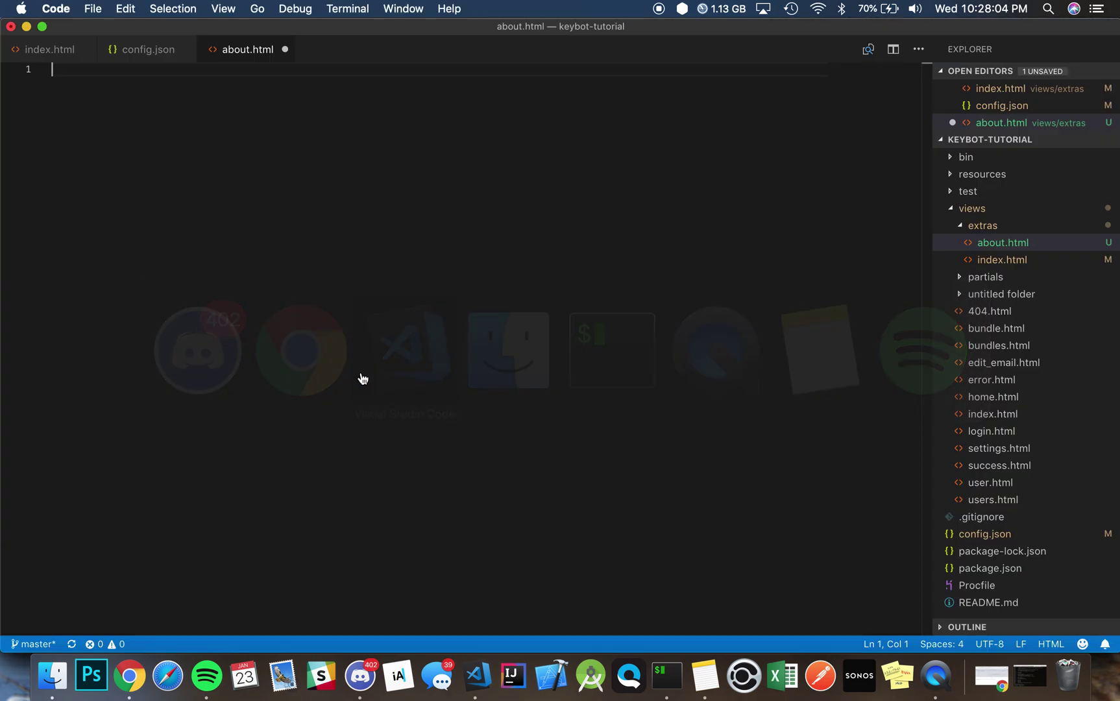
{"action": "key", "text": "super+v"}
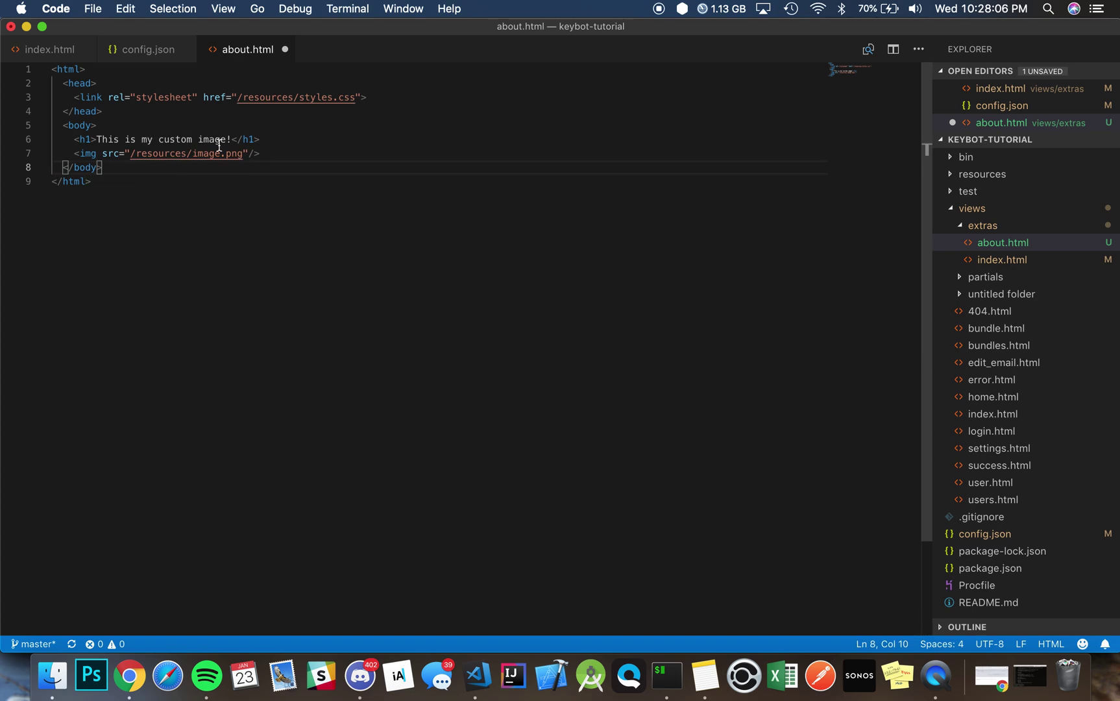
Step: Replace the h1 text in about.html with "This is my about page" and save the file
{"action": "left_click_drag", "start_coordinate": [232, 140], "coordinate": [98, 142]}
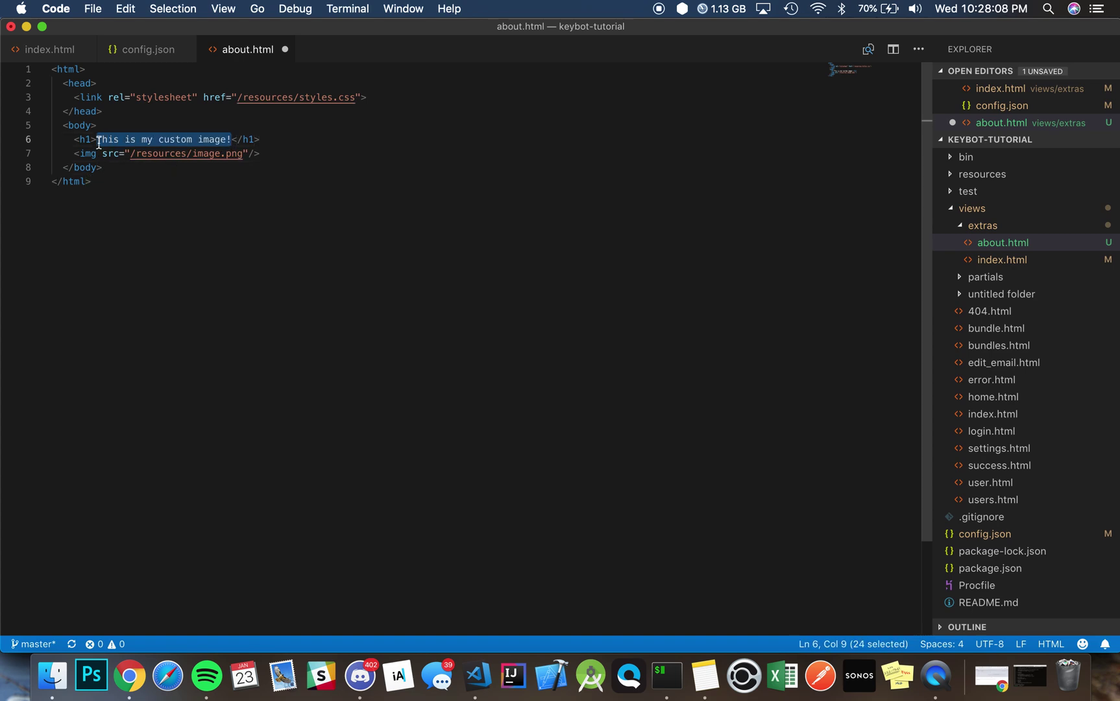
{"action": "type", "text": "This is my about "}
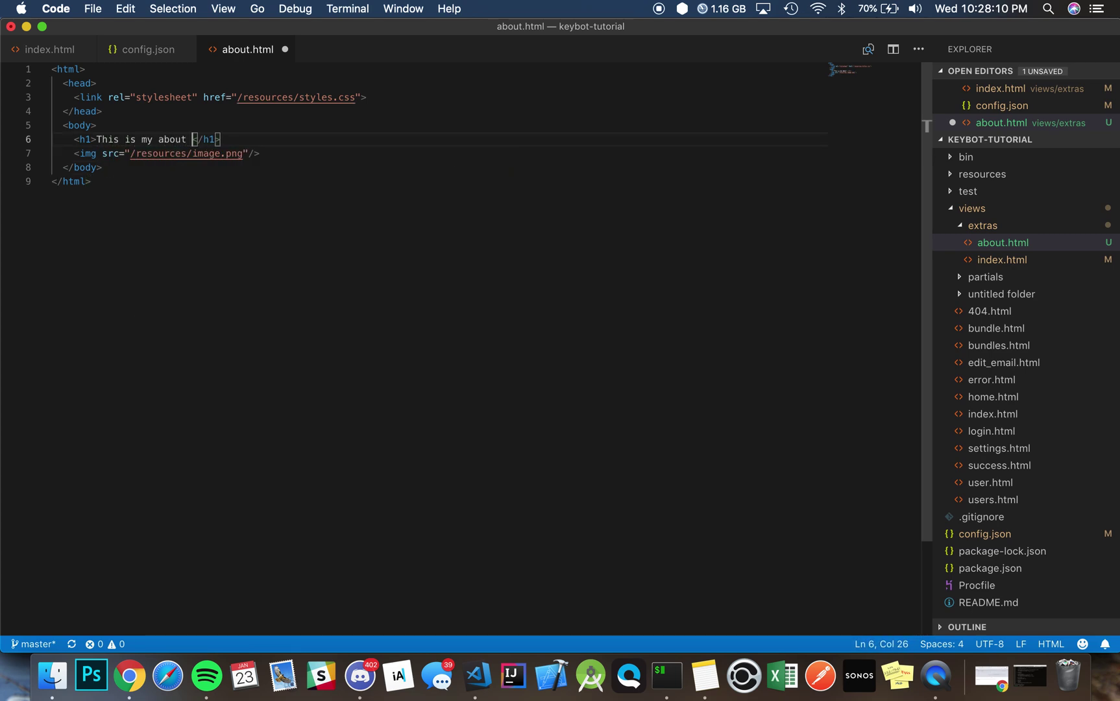
{"action": "type", "text": "page"}
{"action": "left_click", "coordinate": [257, 222]}
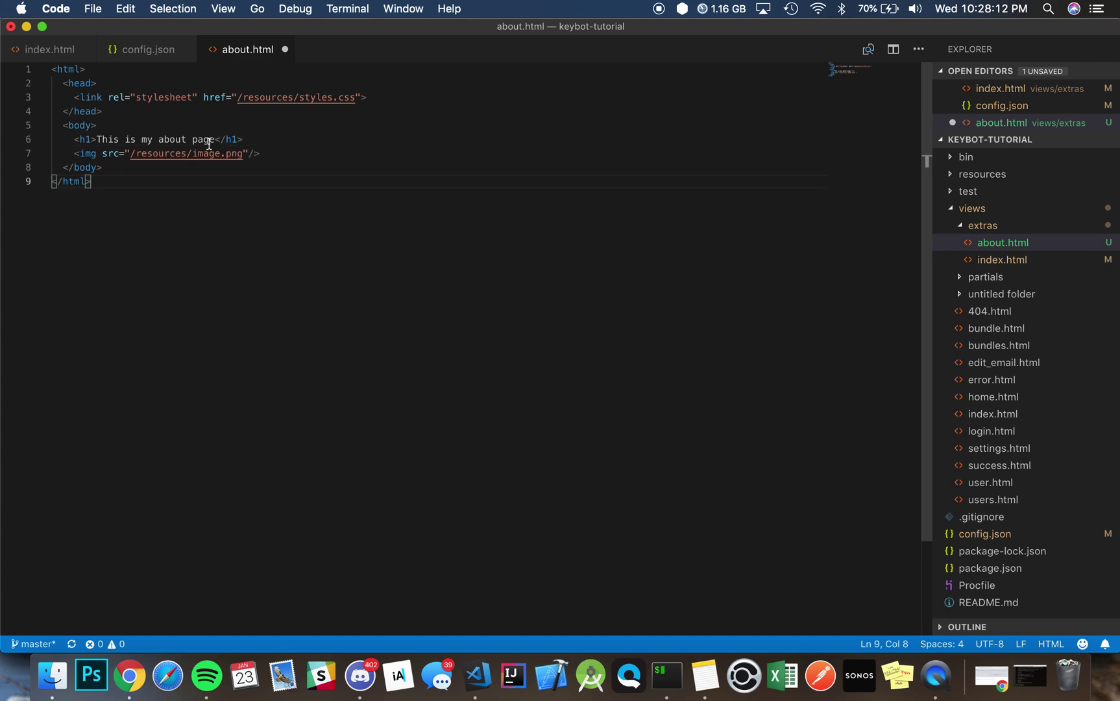
{"action": "key", "text": "super+s"}
Step: Switch to the Kleidi docs in Chrome and narrow the browser window while keeping the key logo in view
{"action": "left_click", "coordinate": [114, 663]}
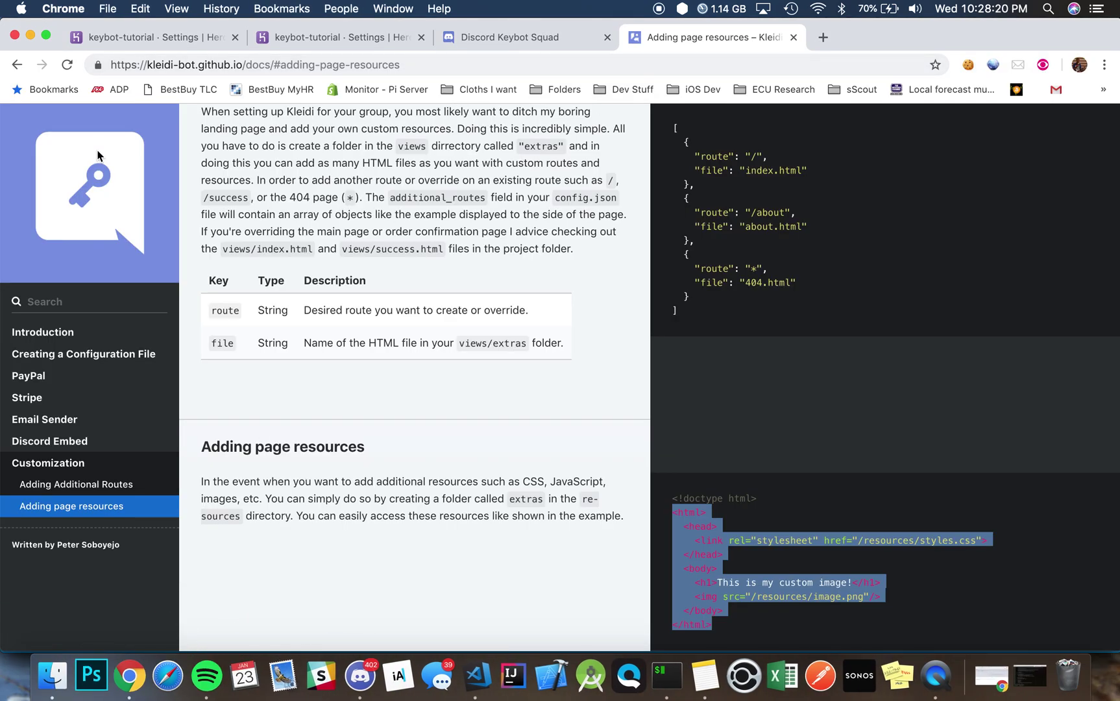
{"action": "right_click", "coordinate": [129, 173]}
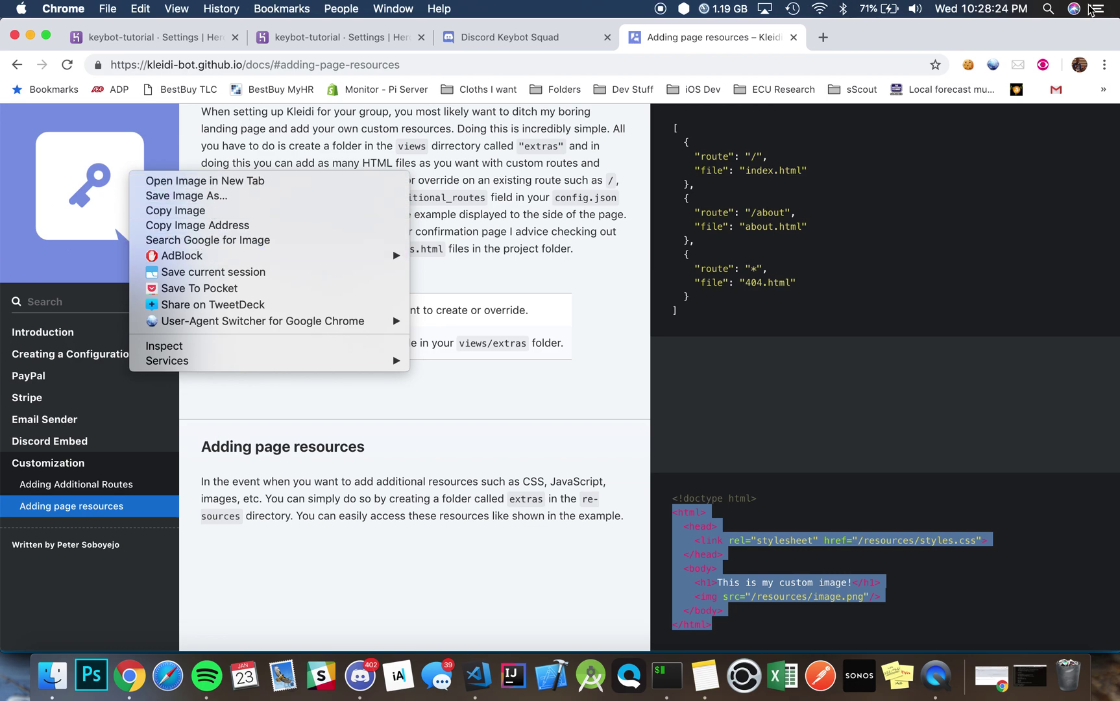
{"action": "left_click", "coordinate": [984, 229]}
{"action": "left_click_drag", "start_coordinate": [941, 33], "coordinate": [1055, 90]}
{"action": "double_click", "coordinate": [1056, 85]}
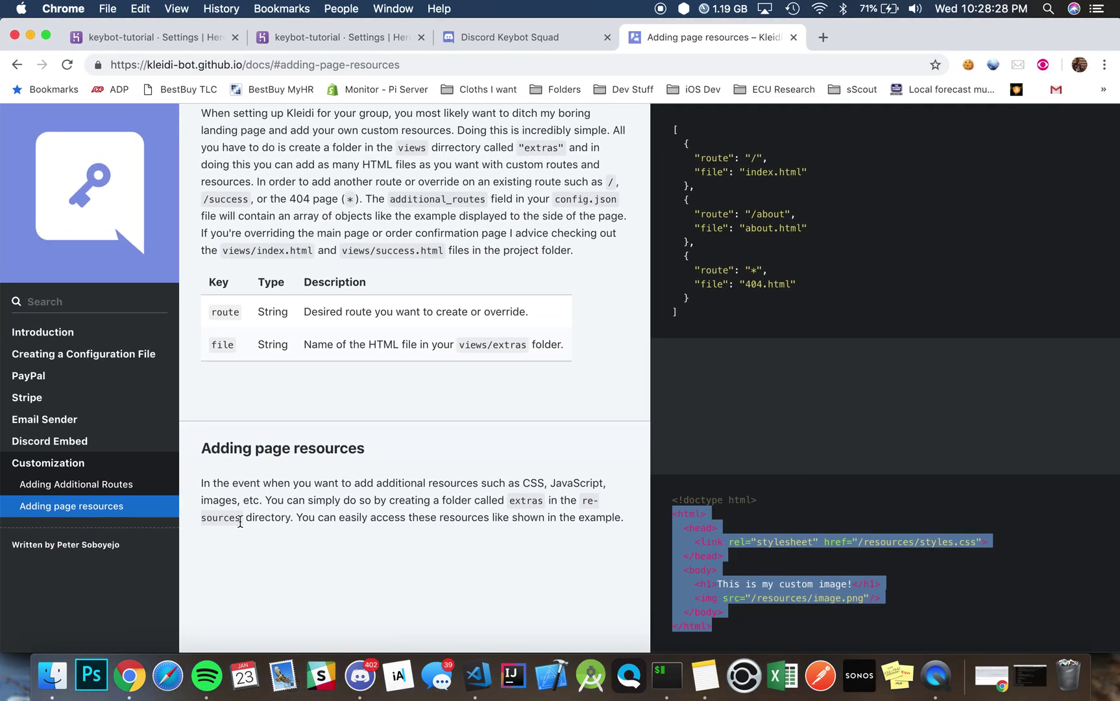
{"action": "left_click", "coordinate": [52, 675]}
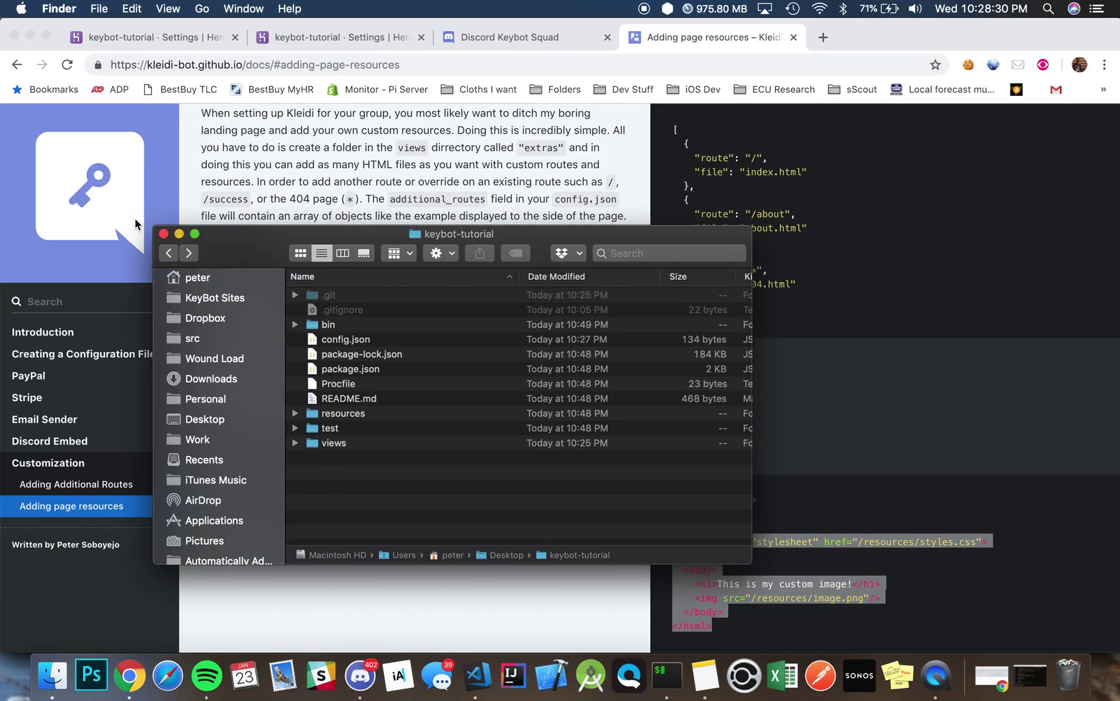
{"action": "left_click", "coordinate": [730, 139]}
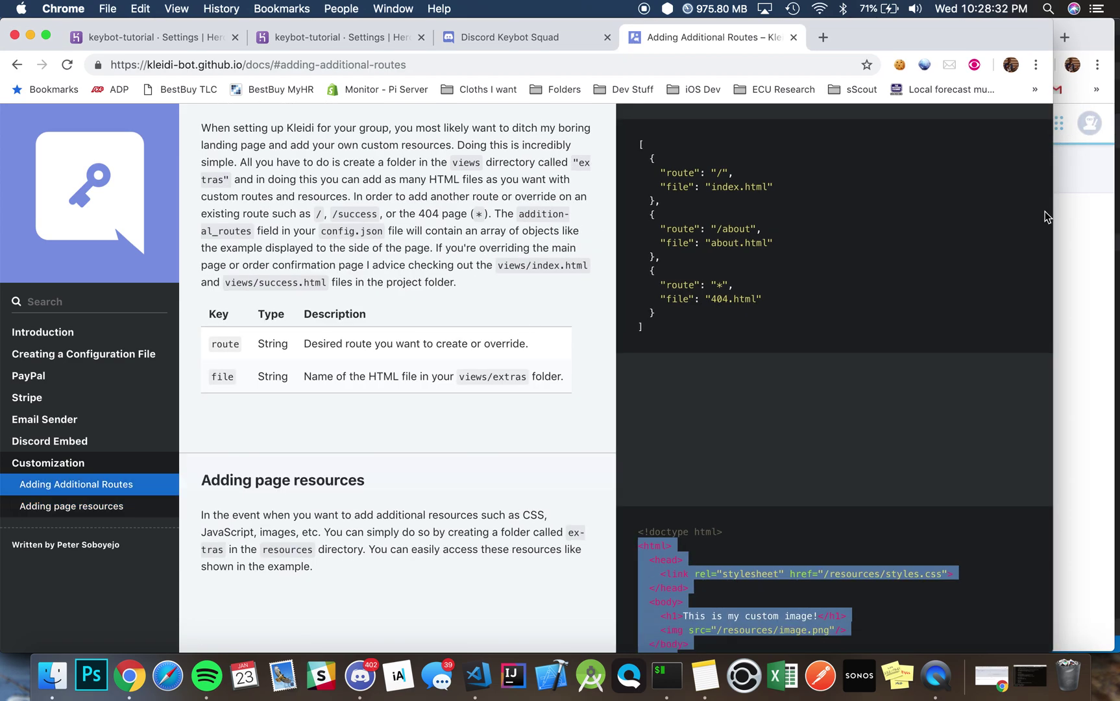
{"action": "left_click_drag", "start_coordinate": [1052, 214], "coordinate": [774, 214]}
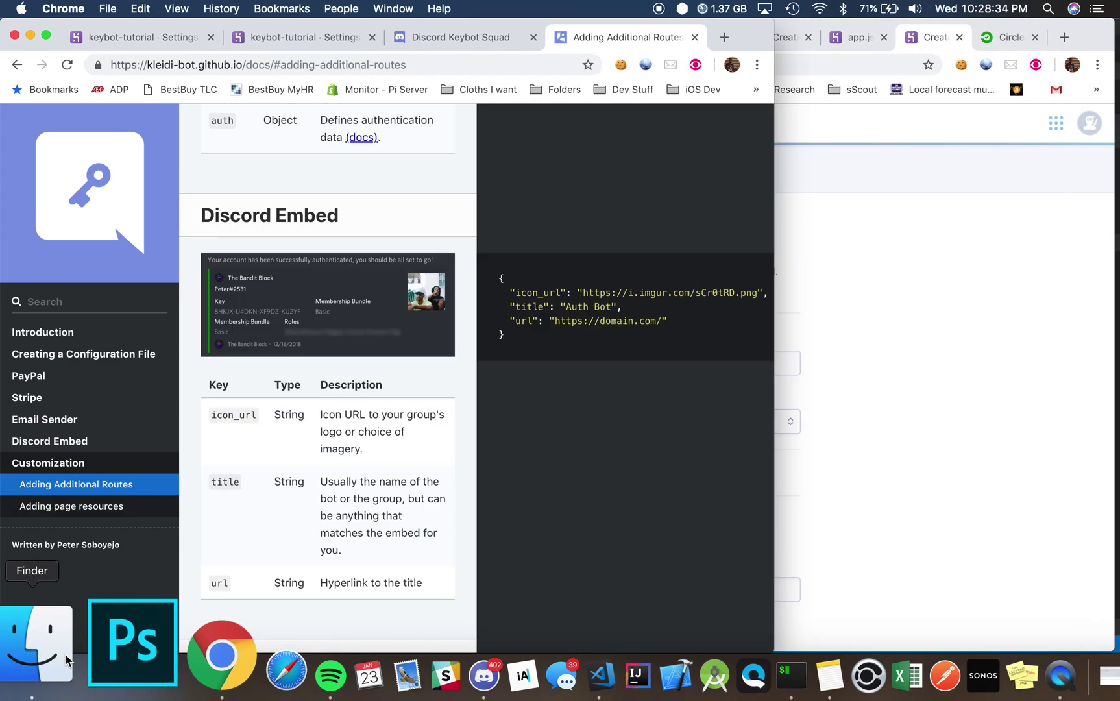
Step: Switch to Finder and open the resources/extras folder of the keybot-tutorial project
{"action": "left_click", "coordinate": [32, 675]}
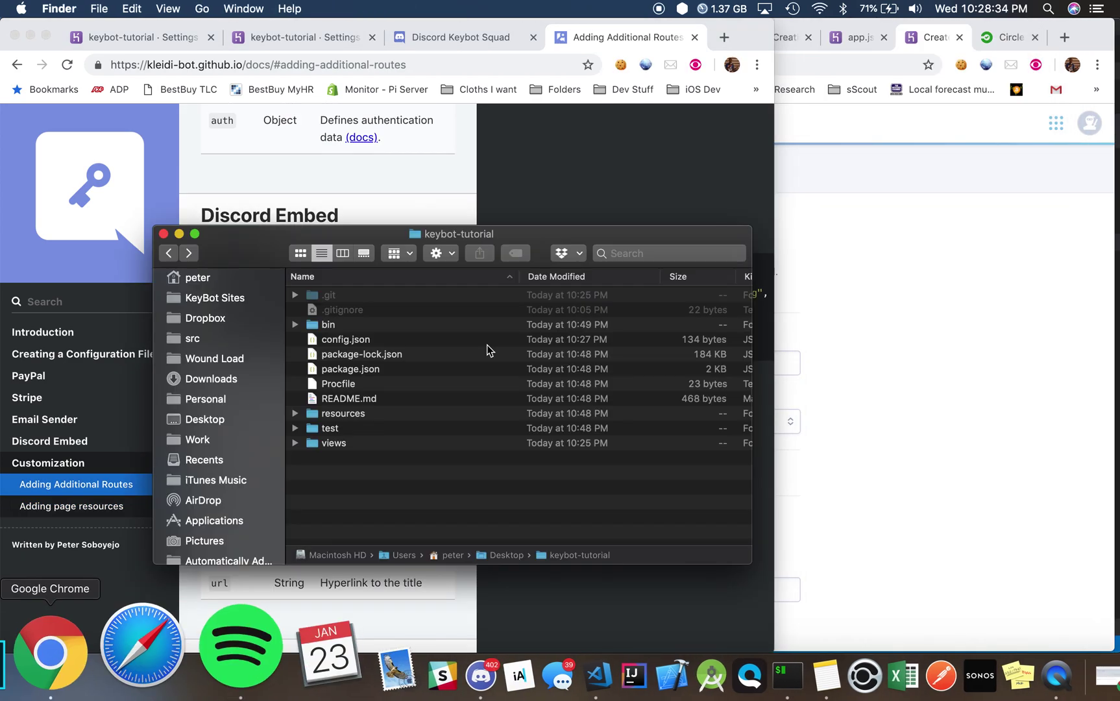
{"action": "double_click", "coordinate": [339, 414]}
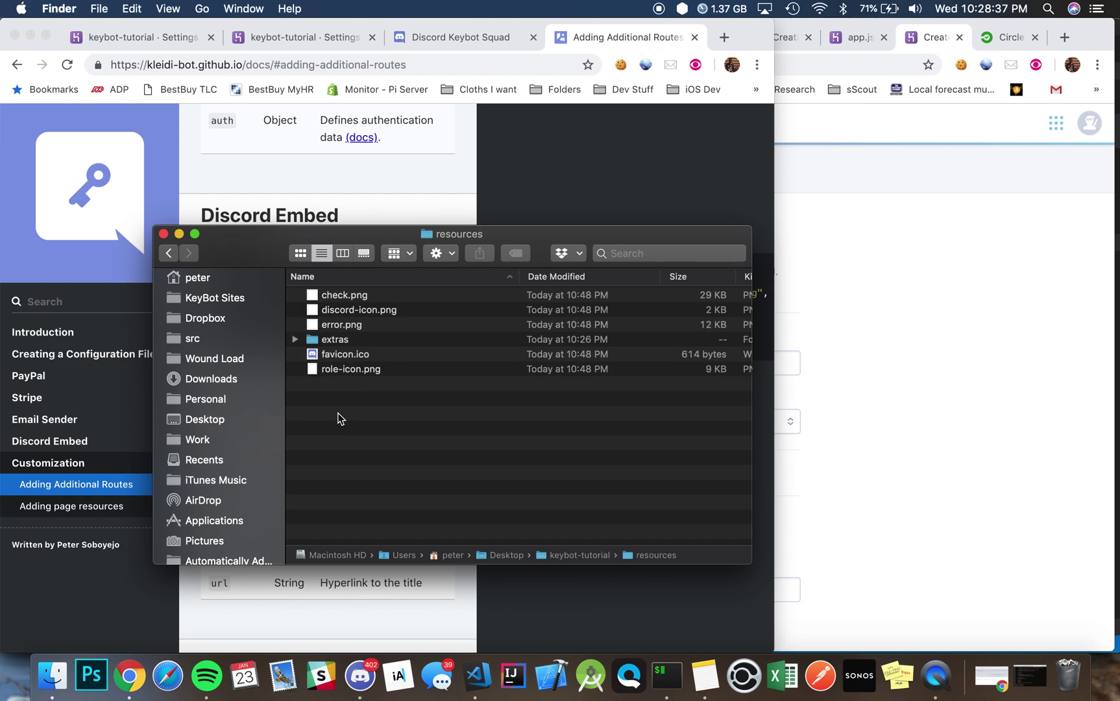
{"action": "double_click", "coordinate": [349, 340]}
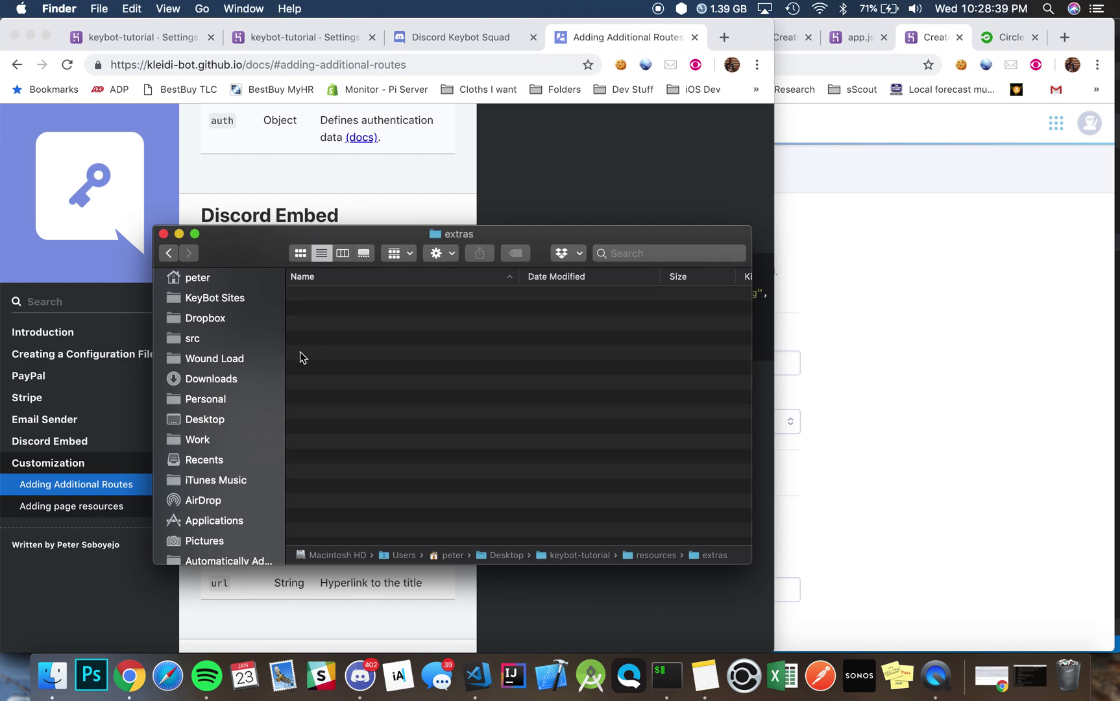
Step: Copy the key logo image from the docs page into the resources/extras folder as logo.png
{"action": "left_click", "coordinate": [56, 244]}
{"action": "left_click_drag", "start_coordinate": [737, 36], "coordinate": [582, 50]}
{"action": "left_click_drag", "start_coordinate": [5, 217], "coordinate": [707, 369]}
{"action": "left_click", "coordinate": [707, 370]}
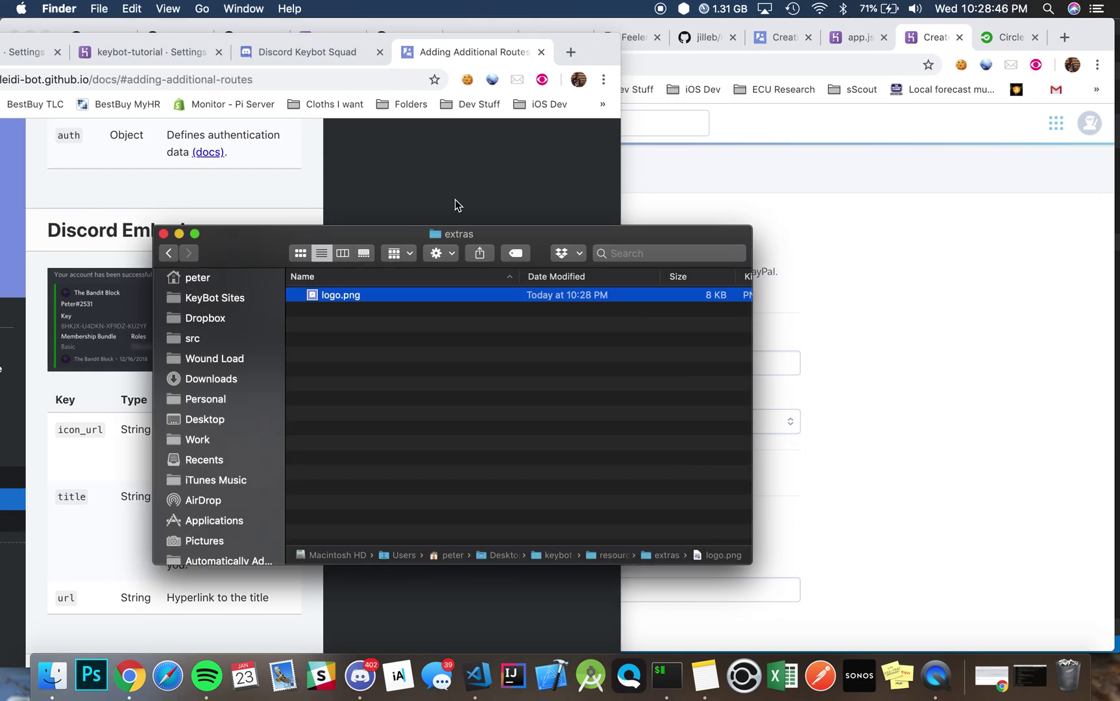
Step: Switch to Visual Studio Code, change the img source in about.html to /resources/logo.png and save the file
{"action": "key", "text": "super+Tab"}
{"action": "left_click", "coordinate": [434, 366]}
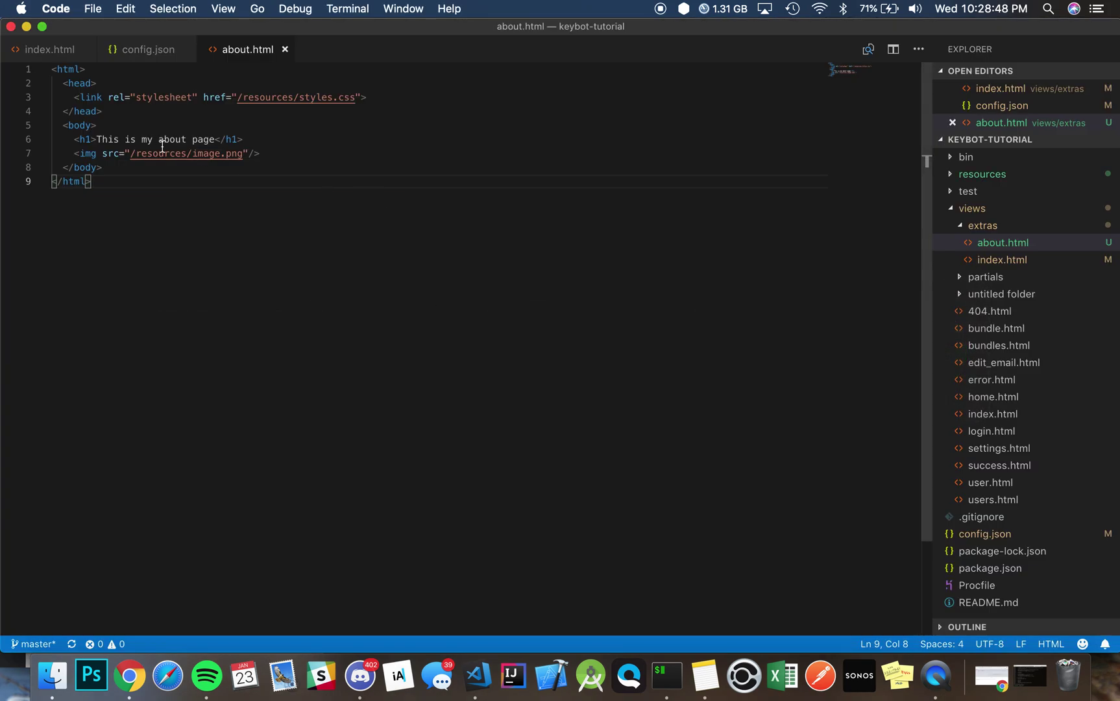
{"action": "double_click", "coordinate": [205, 156]}
{"action": "type", "text": "logo"}
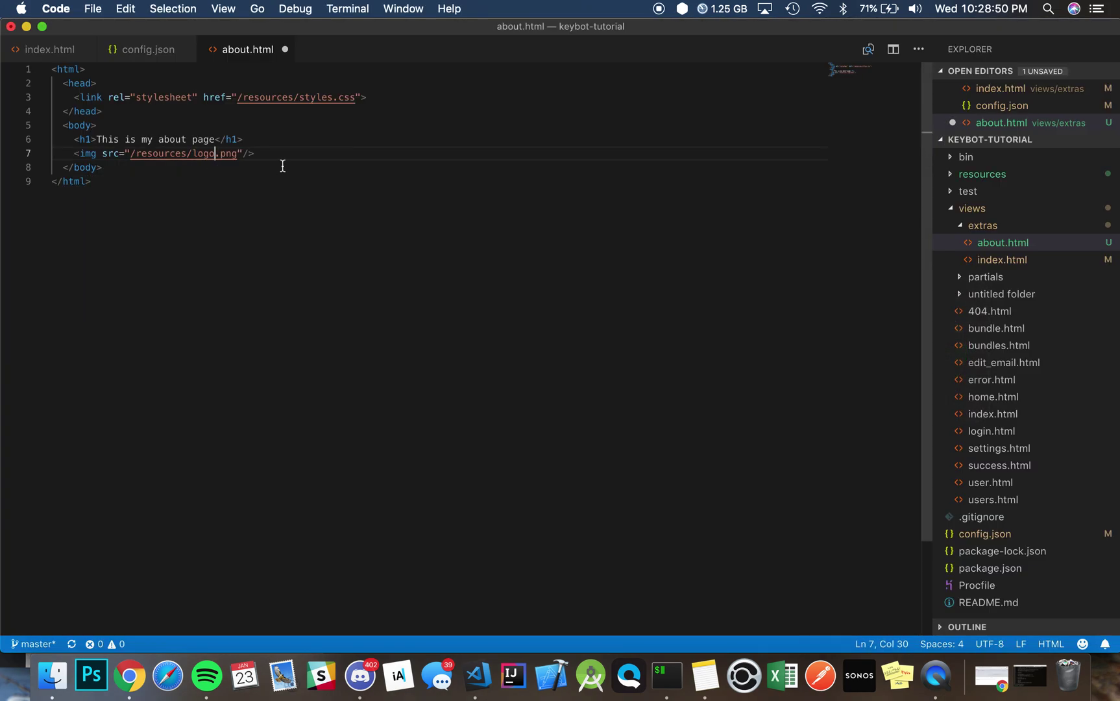
{"action": "left_click", "coordinate": [284, 166]}
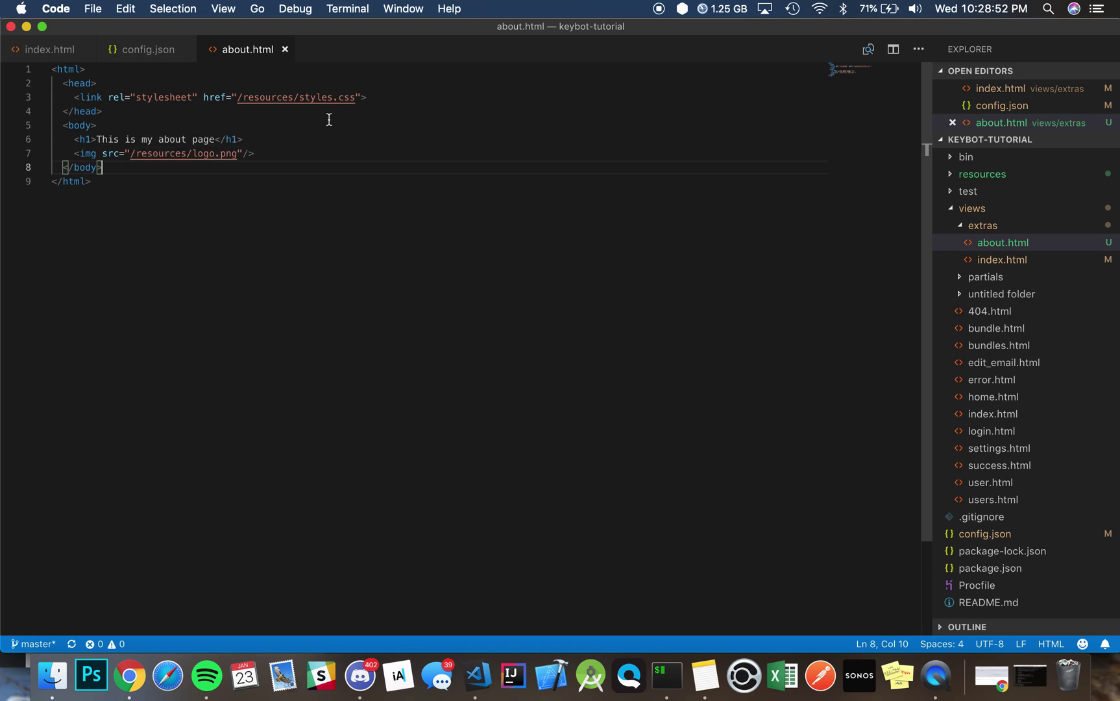
Step: Delete the head element with its stylesheet link from about.html and save the file
{"action": "left_click", "coordinate": [399, 98]}
{"action": "left_click_drag", "start_coordinate": [398, 97], "coordinate": [4, 102]}
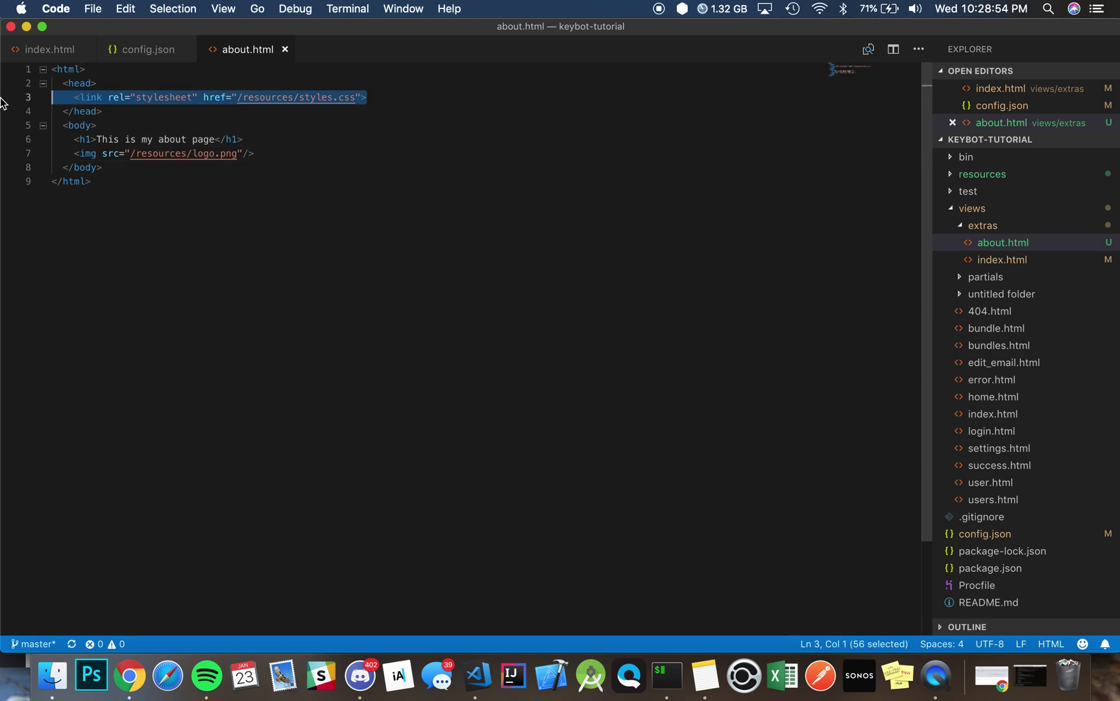
{"action": "key", "text": "BackSpace"}
{"action": "left_click_drag", "start_coordinate": [103, 111], "coordinate": [39, 83]}
{"action": "key", "text": "BackSpace"}
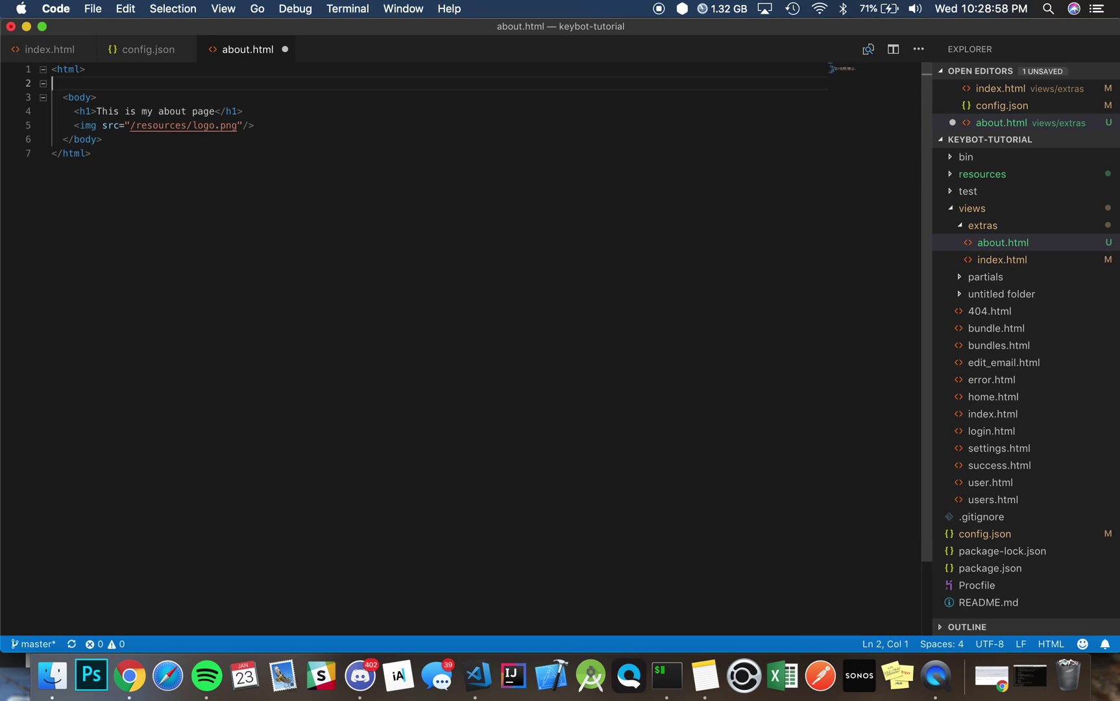
{"action": "key", "text": "BackSpace"}
{"action": "left_click", "coordinate": [303, 150]}
{"action": "key", "text": "super+s"}
Step: Switch to iTerm2, stage all project changes with git add . and commit them with the message "about page"
{"action": "key", "text": "super+Tab"}
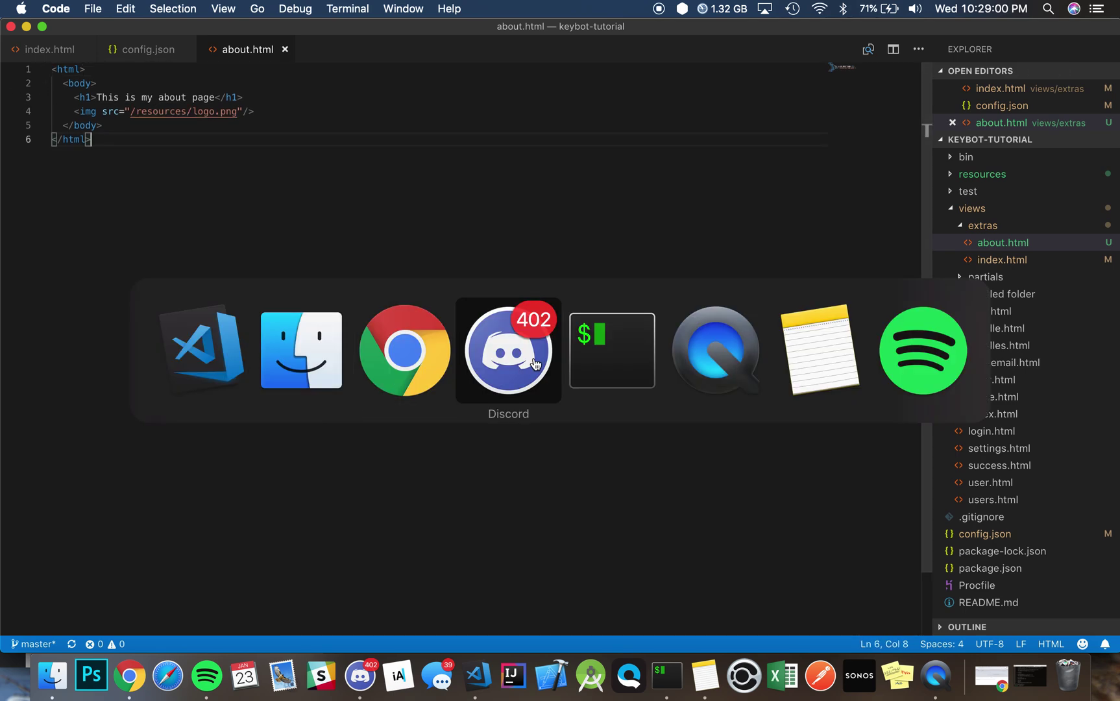
{"action": "left_click", "coordinate": [642, 351]}
{"action": "type", "text": "git add ."}
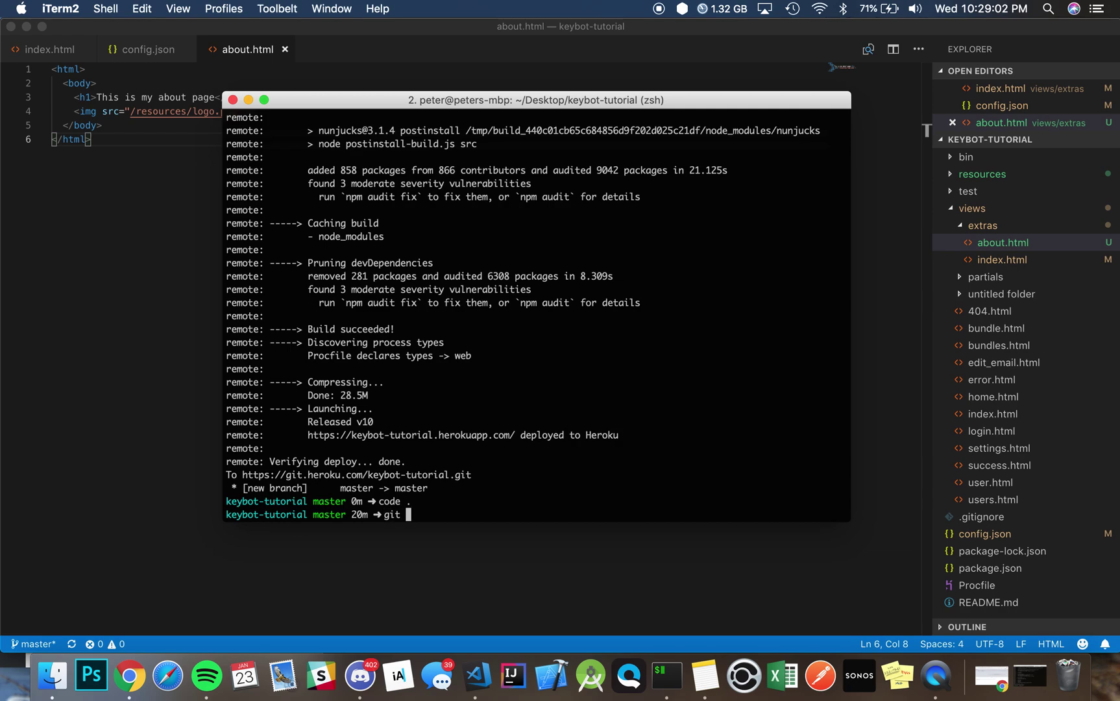
{"action": "key", "text": "Return"}
{"action": "type", "text": "git commit -m \""}
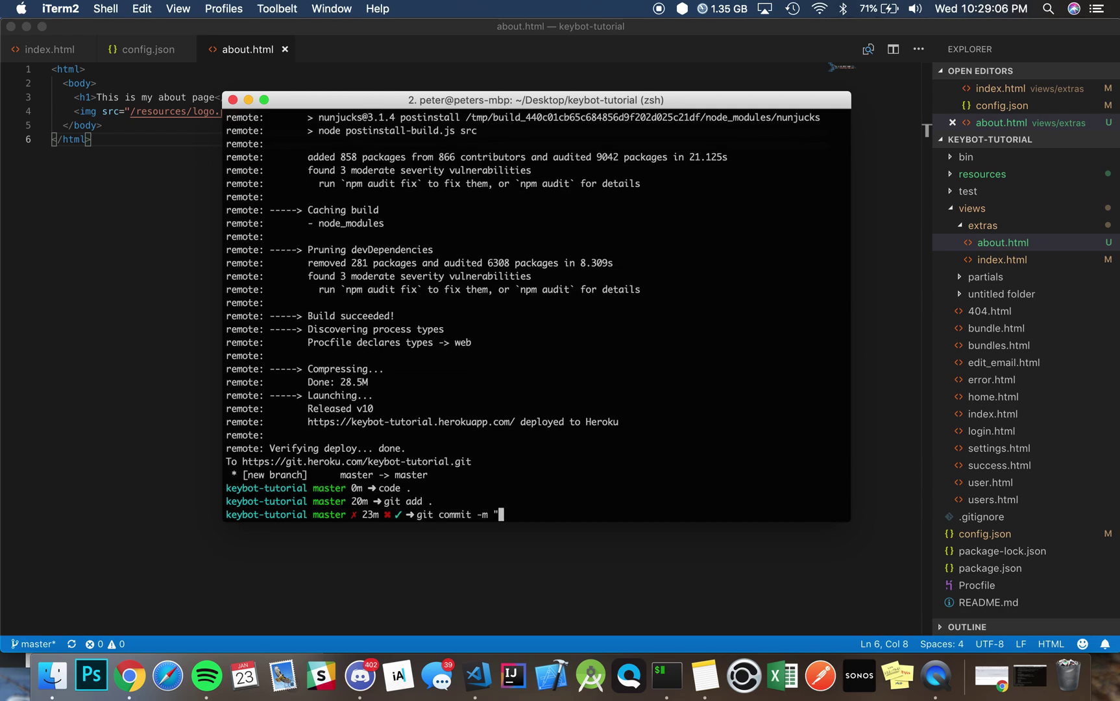
{"action": "type", "text": "about page\""}
{"action": "key", "text": "Return"}
Step: Deploy the commit by running git push heroku master
{"action": "type", "text": "git "}
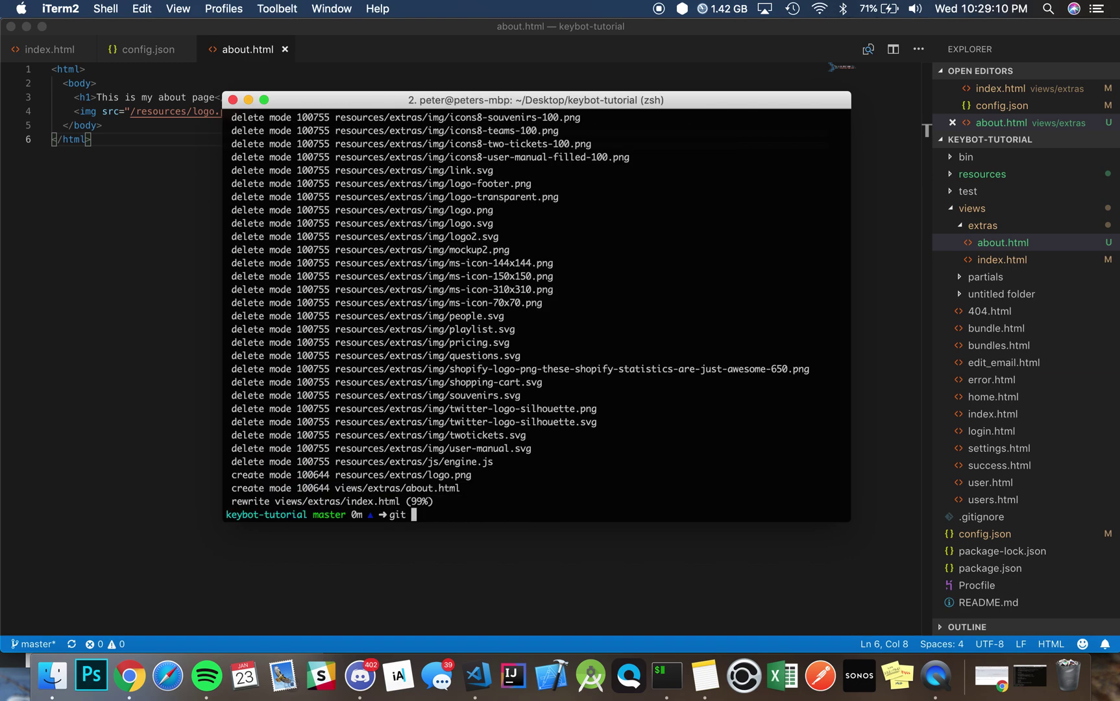
{"action": "type", "text": "push heroku master"}
{"action": "key", "text": "Return"}
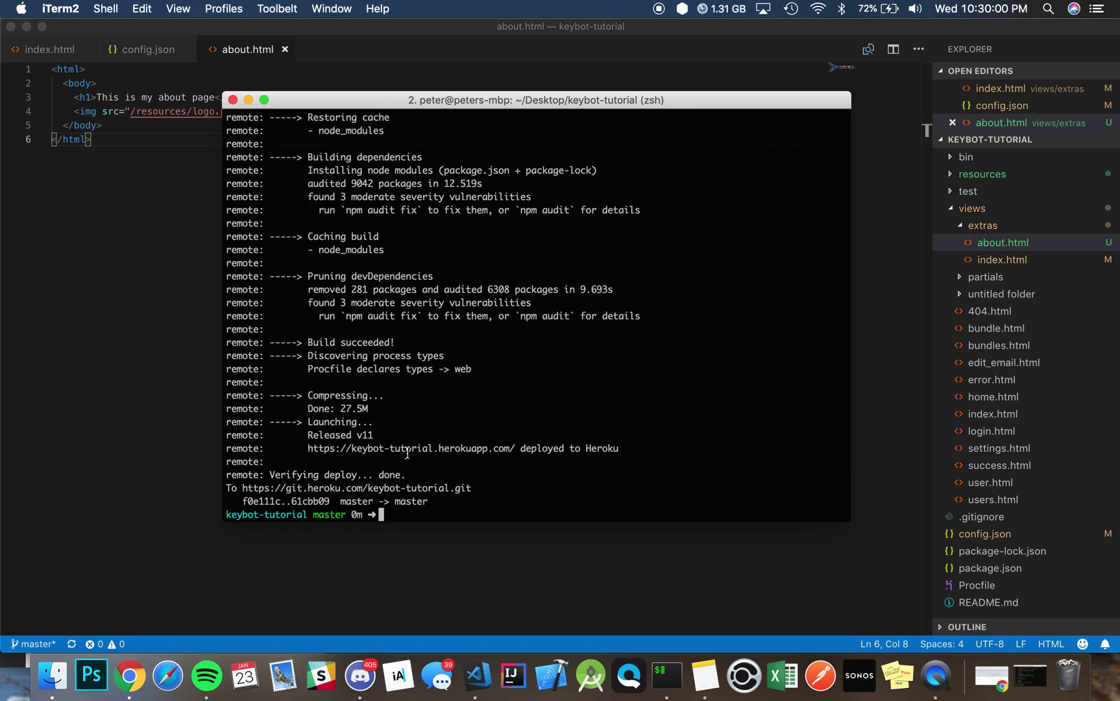
Step: Open the deployed keybot-tutorial.herokuapp.com site in Chrome, view its /about page and return to the landing page
{"action": "left_click", "coordinate": [408, 452], "text": "super"}
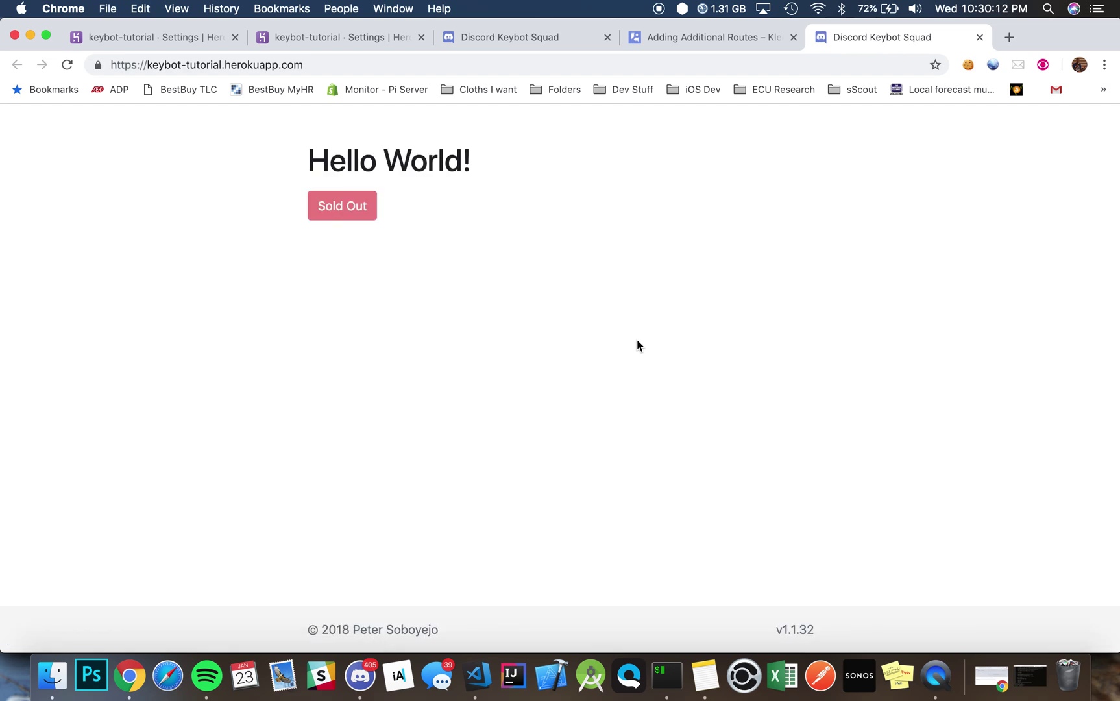
{"action": "left_click", "coordinate": [468, 67]}
{"action": "left_click", "coordinate": [468, 68]}
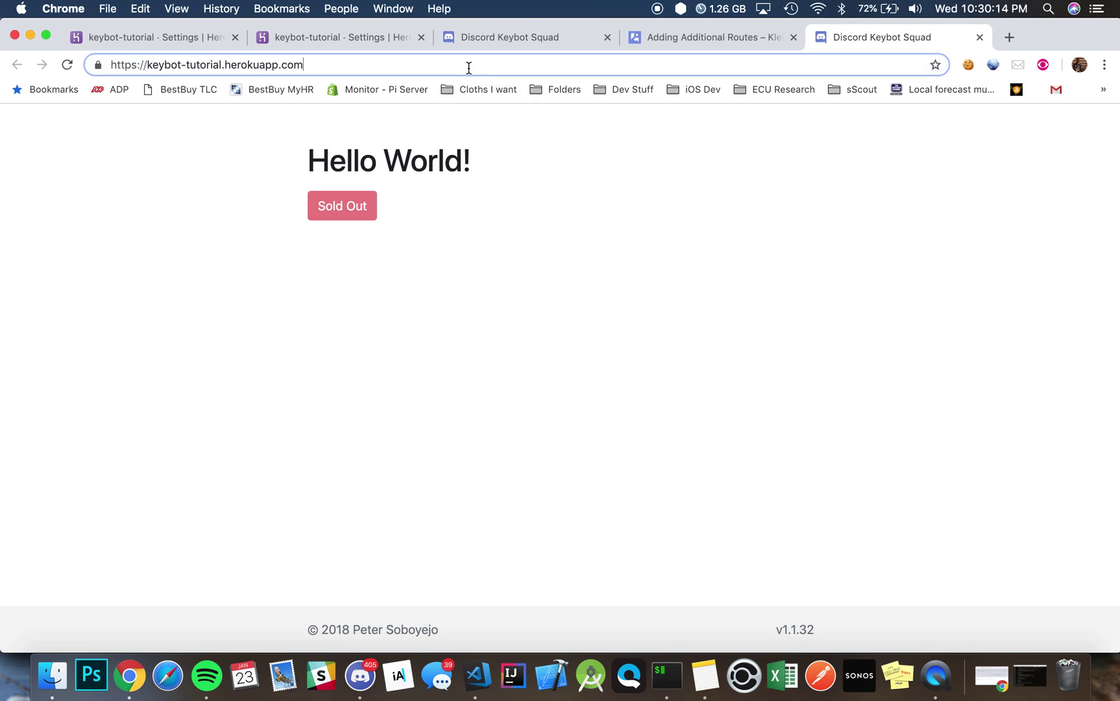
{"action": "type", "text": "/about"}
{"action": "key", "text": "Return"}
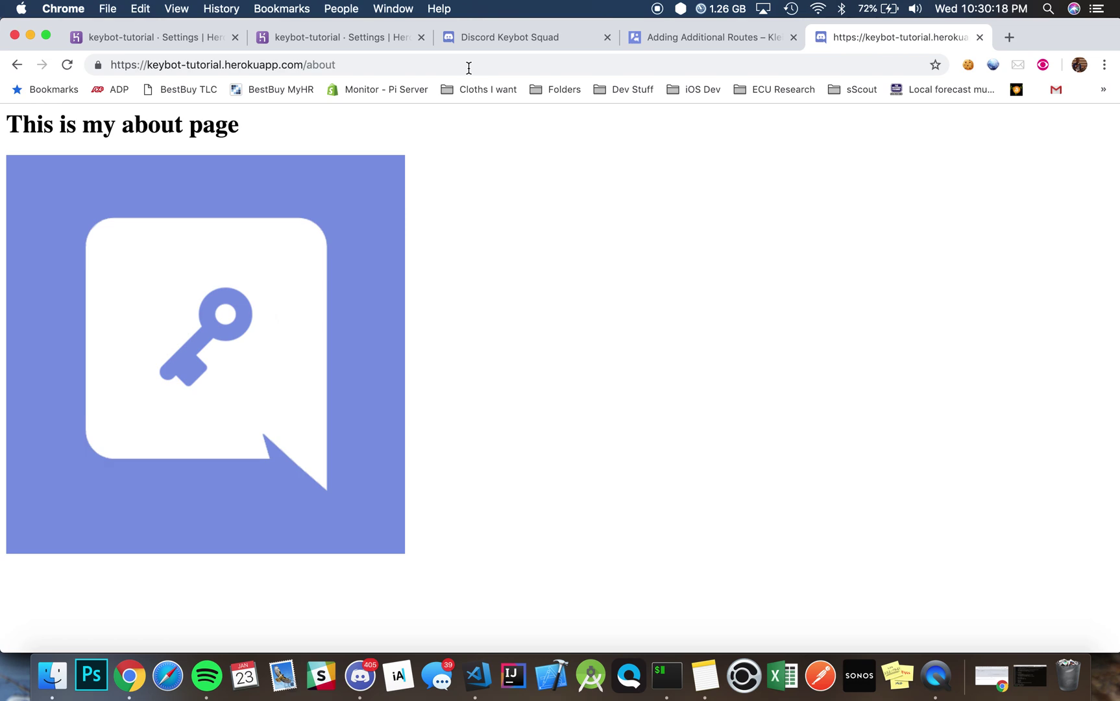
{"action": "left_click", "coordinate": [18, 65]}
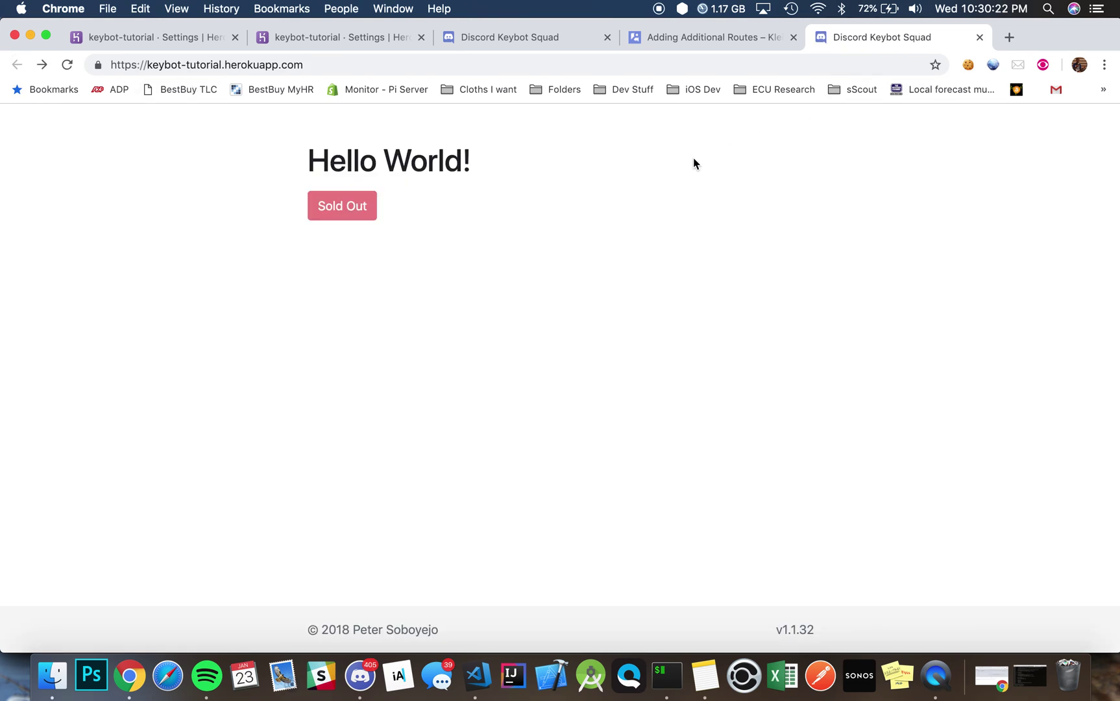